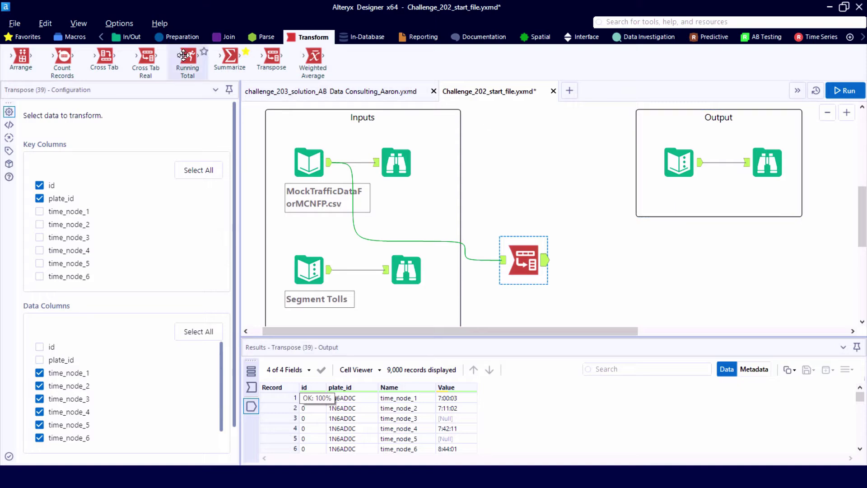
Add a Formula tool after the Transpose tool and choose the Name column as its output.
{"action": "left_click", "coordinate": [179, 36]}
{"action": "left_click_drag", "start_coordinate": [188, 57], "coordinate": [587, 260]}
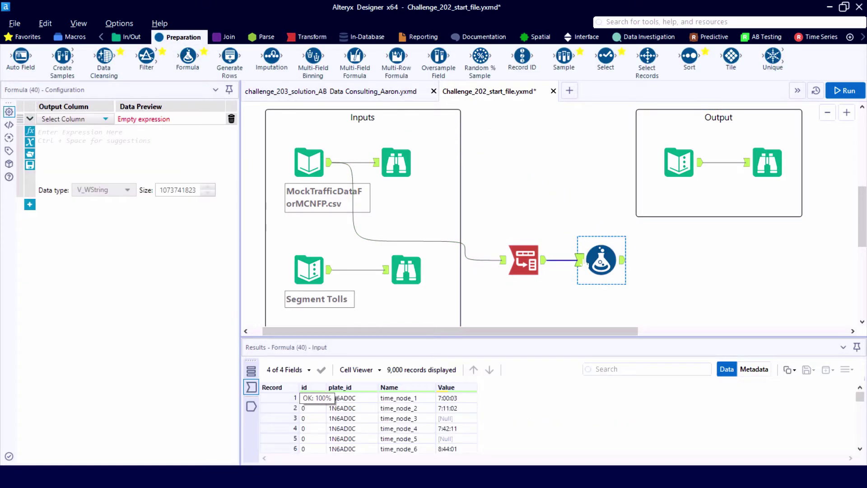
{"action": "mouse_move", "coordinate": [424, 399]}
{"action": "left_mouse_down"}
{"action": "mouse_move", "coordinate": [426, 445]}
{"action": "mouse_move", "coordinate": [424, 397]}
{"action": "left_mouse_up"}
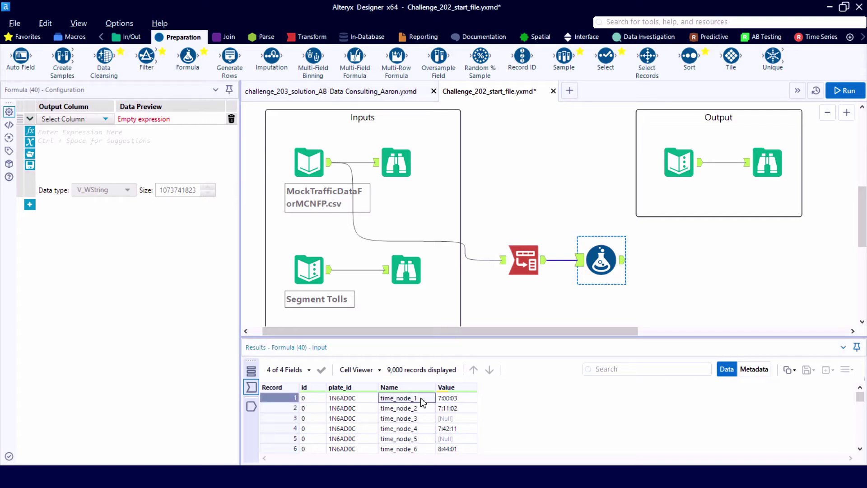
{"action": "left_click", "coordinate": [89, 121]}
{"action": "left_click", "coordinate": [68, 173]}
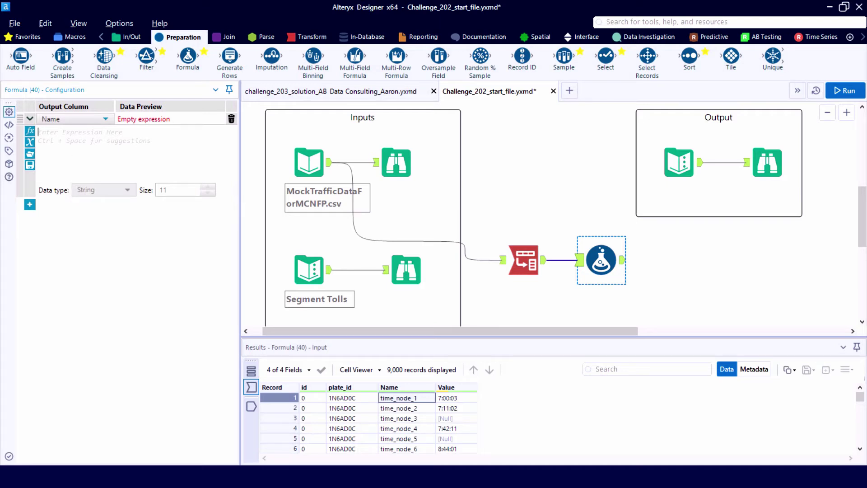
Set the Name column's expression to Right([Name], 1) and run the workflow.
{"action": "left_click", "coordinate": [93, 141]}
{"action": "type", "text": "right"}
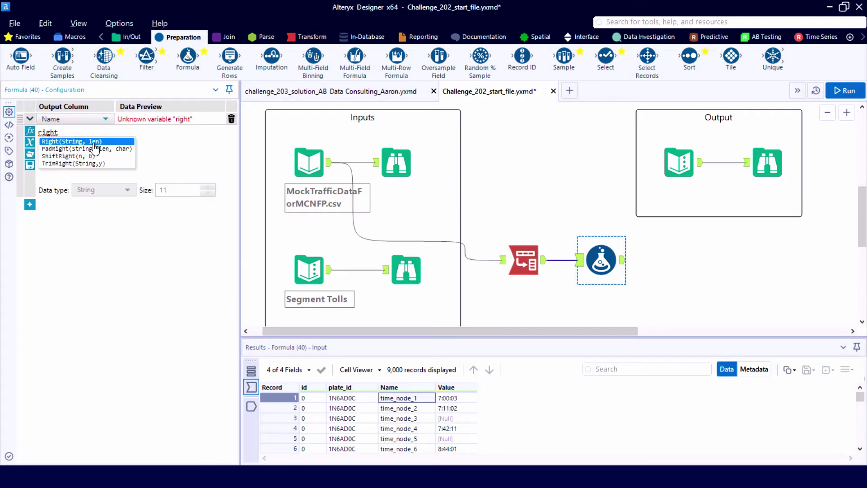
{"action": "key", "text": "Return"}
{"action": "type", "text": "["}
{"action": "key", "text": "Down"}
{"action": "key", "text": "Down"}
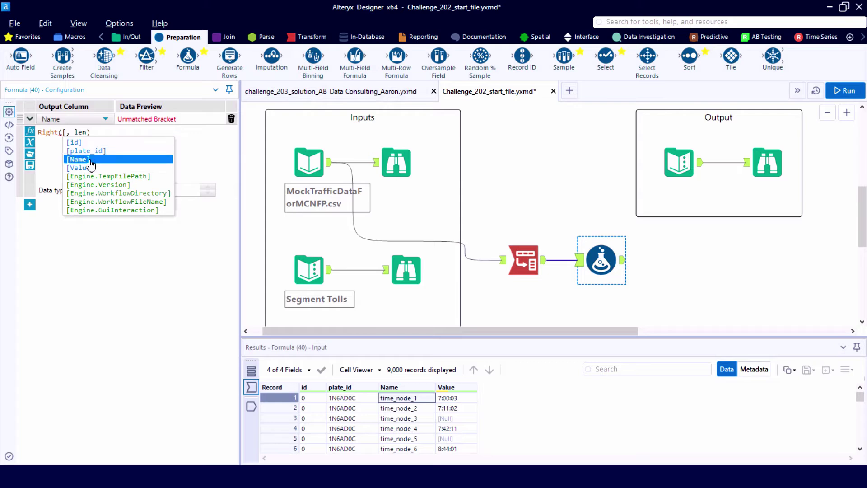
{"action": "key", "text": "Return"}
{"action": "type", "text": "1"}
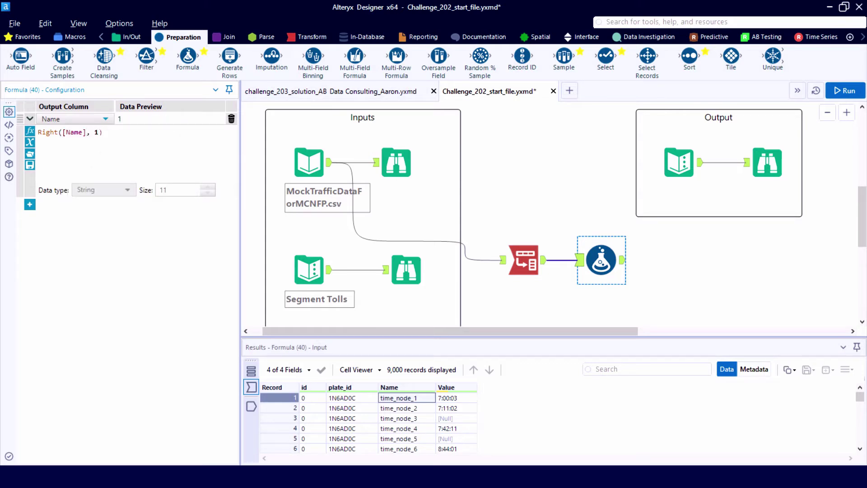
{"action": "key", "text": "ctrl+r"}
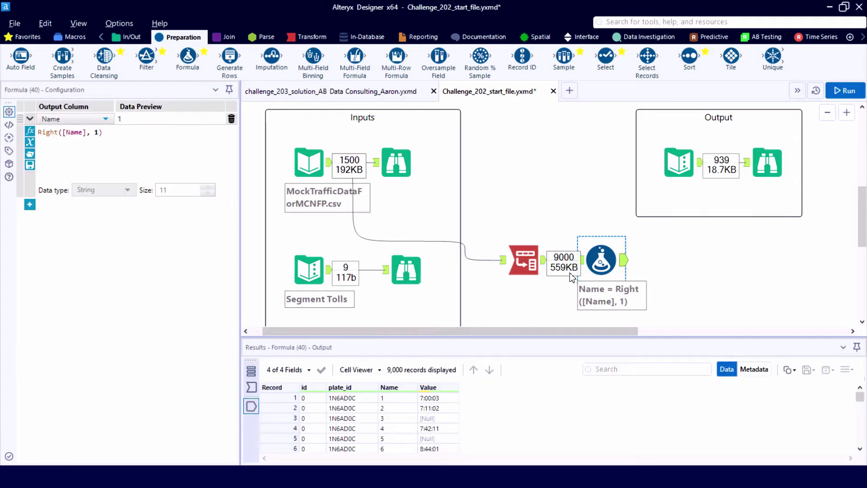
Add a second expression to the Formula tool for the Value column and insert the PadLeft function.
{"action": "left_click", "coordinate": [582, 261]}
{"action": "left_click", "coordinate": [623, 260]}
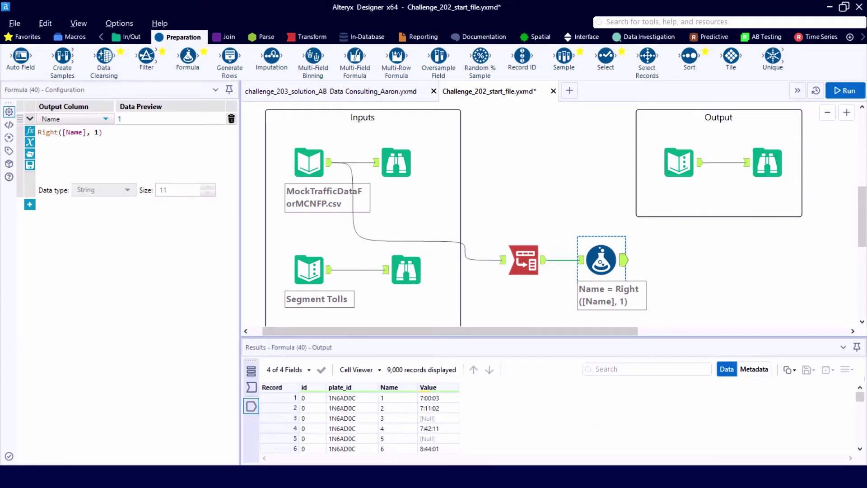
{"action": "left_click", "coordinate": [501, 260]}
{"action": "left_click", "coordinate": [30, 204]}
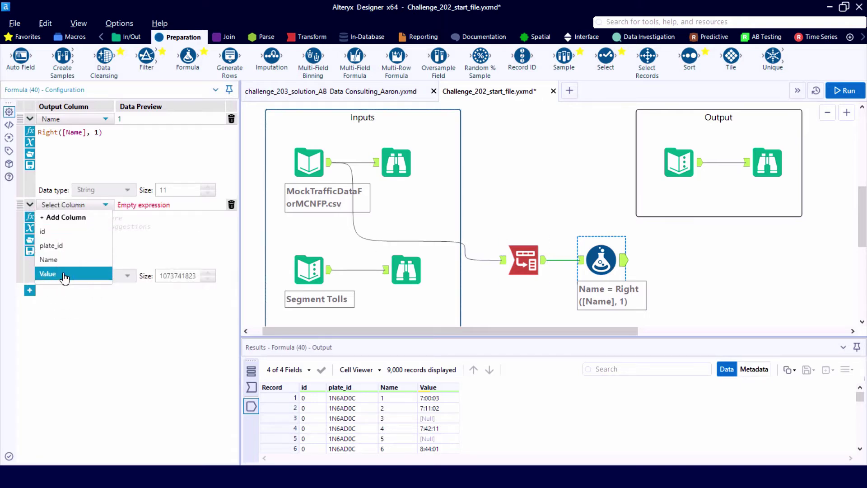
{"action": "left_click", "coordinate": [64, 274]}
{"action": "type", "text": "padl"}
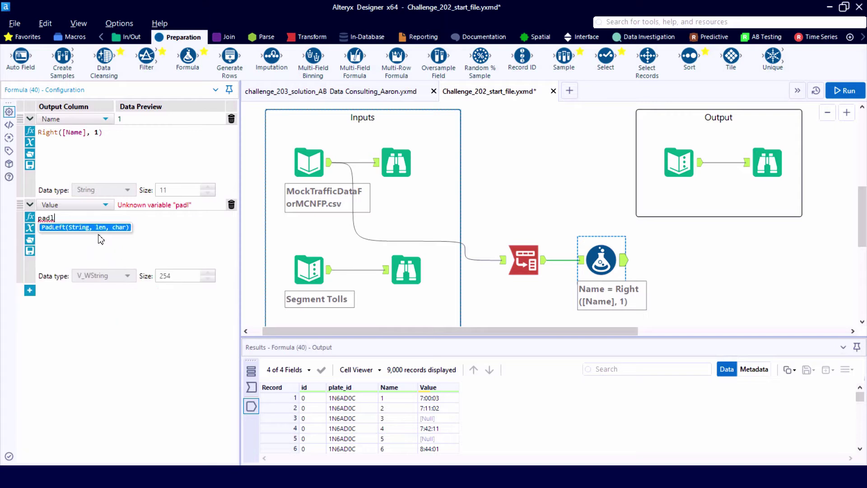
{"action": "key", "text": "Return"}
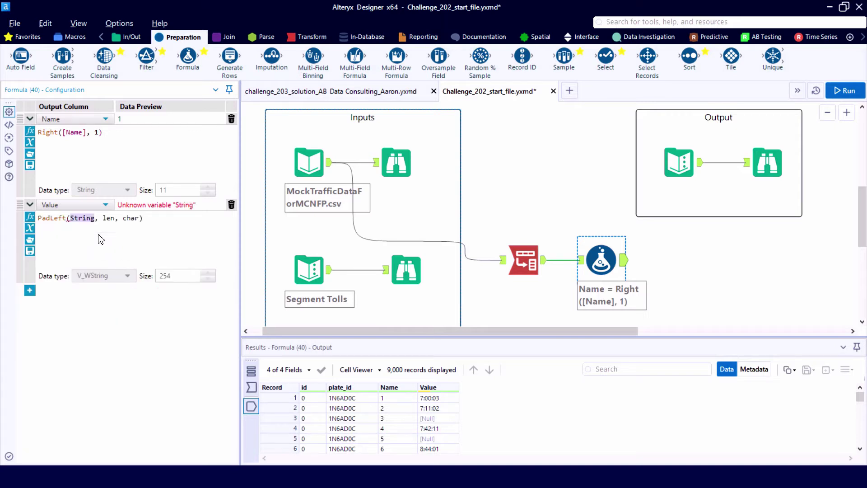
Complete the Value expression as PadLeft([Value], 8, "0") and run the workflow.
{"action": "scroll", "coordinate": [101, 239], "scroll_direction": "up", "scroll_amount": 3}
{"action": "type", "text": "["}
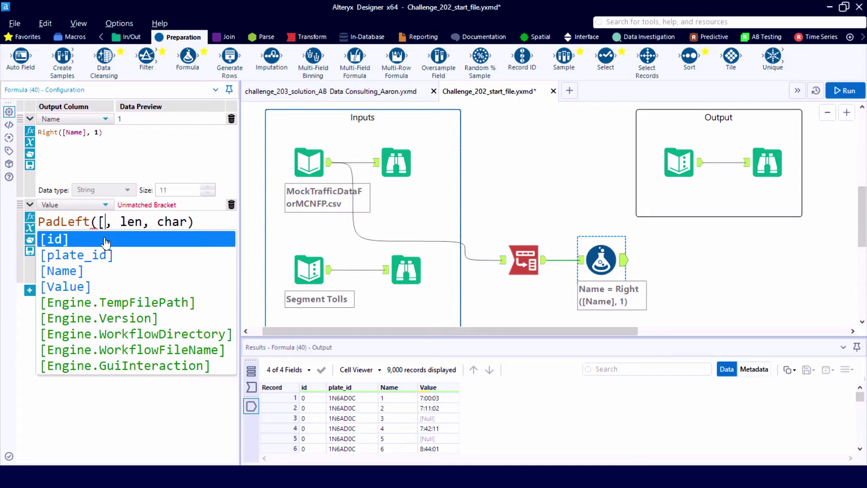
{"action": "left_click", "coordinate": [99, 286]}
{"action": "double_click", "coordinate": [175, 221]}
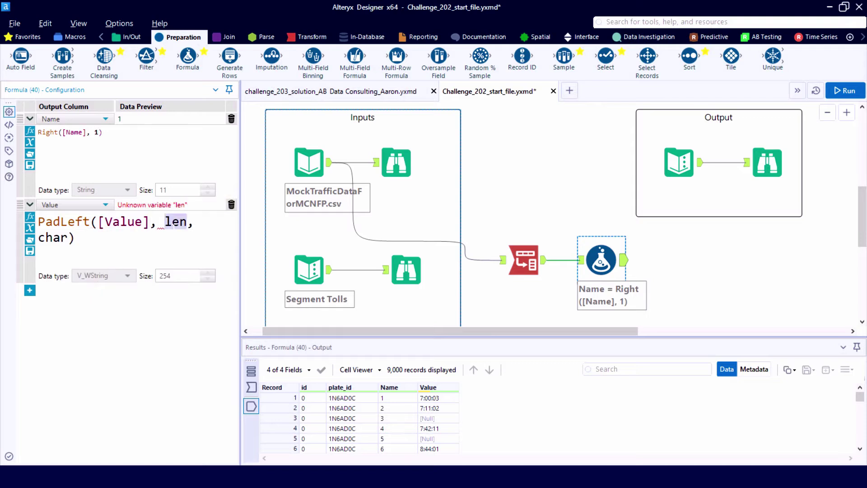
{"action": "type", "text": "8"}
{"action": "double_click", "coordinate": [194, 222]}
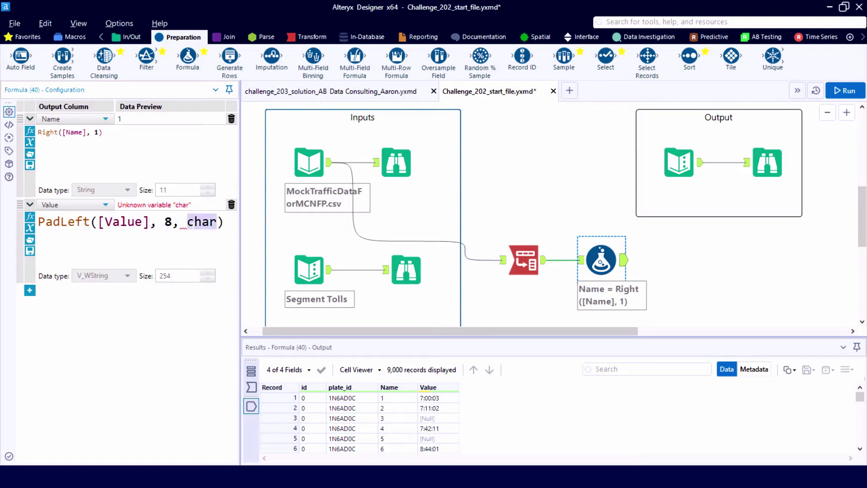
{"action": "type", "text": "\"0\""}
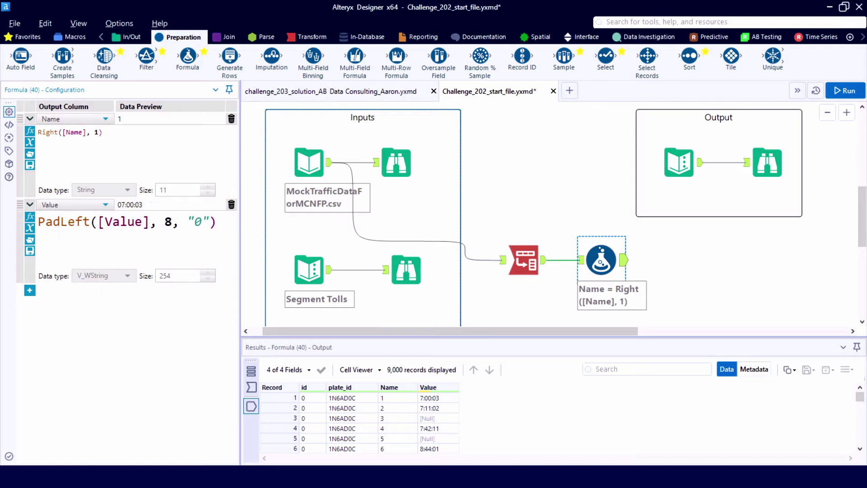
{"action": "key", "text": "ctrl+r"}
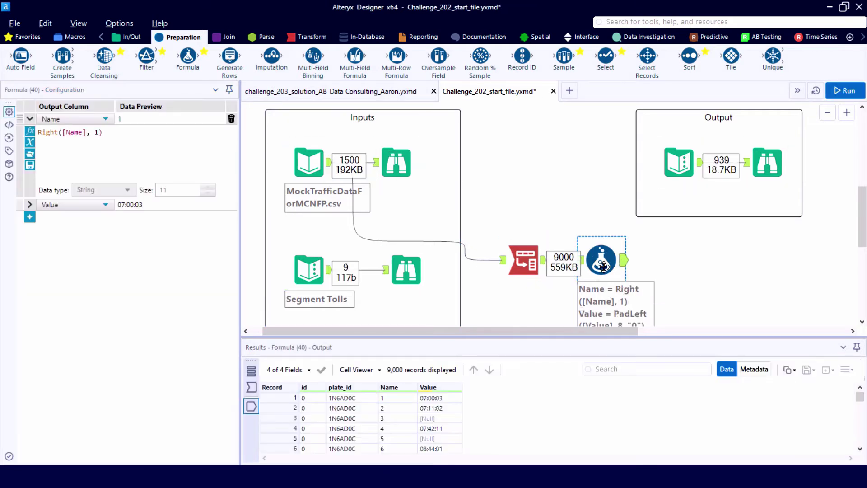
Add a Filter tool after the Formula tool that keeps records whose Value is not null, run the workflow and show its True output.
{"action": "left_click_drag", "start_coordinate": [517, 336], "coordinate": [643, 339]}
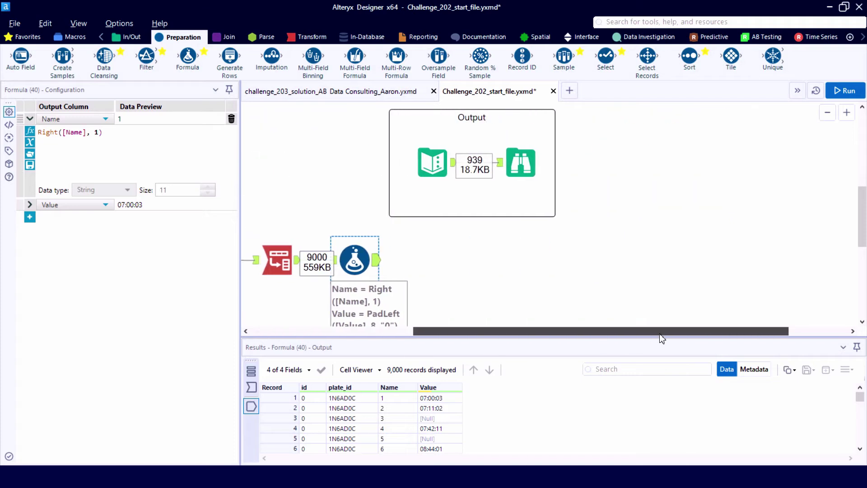
{"action": "scroll", "coordinate": [434, 271], "scroll_direction": "down", "scroll_amount": 3}
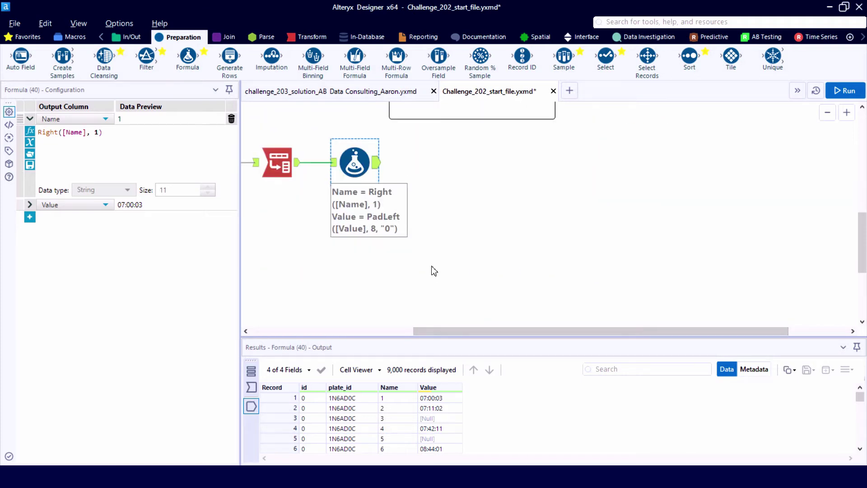
{"action": "left_click_drag", "start_coordinate": [380, 338], "coordinate": [382, 234]}
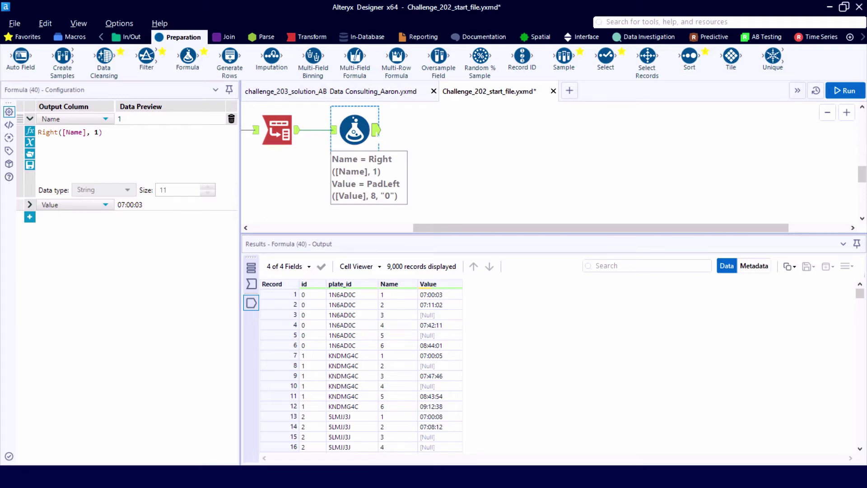
{"action": "left_click", "coordinate": [437, 315]}
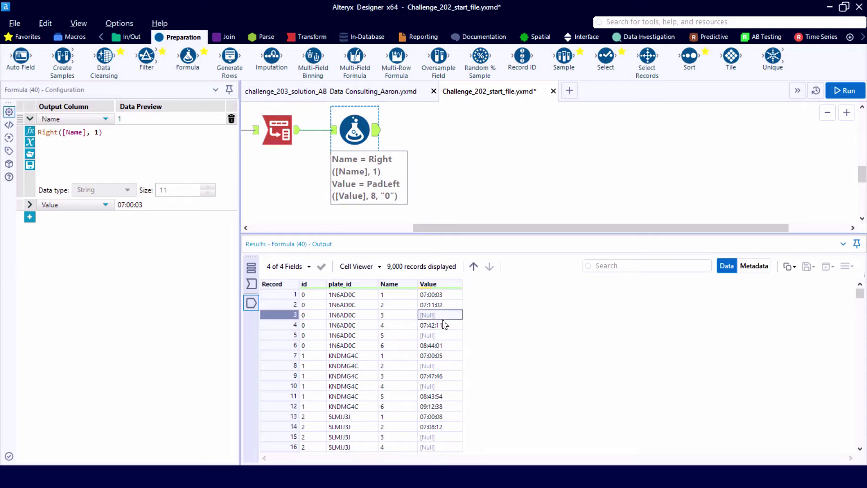
{"action": "left_click_drag", "start_coordinate": [154, 69], "coordinate": [451, 130]}
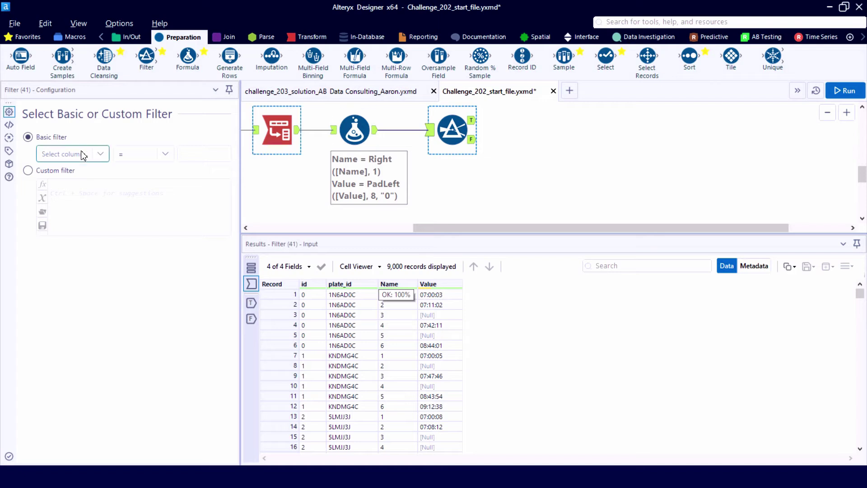
{"action": "left_click", "coordinate": [83, 155]}
{"action": "left_click", "coordinate": [78, 206]}
{"action": "left_click", "coordinate": [164, 155]}
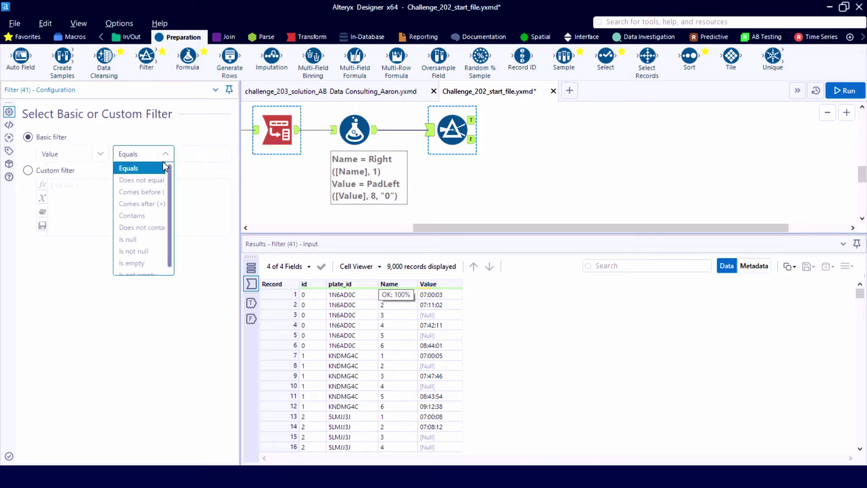
{"action": "left_click", "coordinate": [153, 246]}
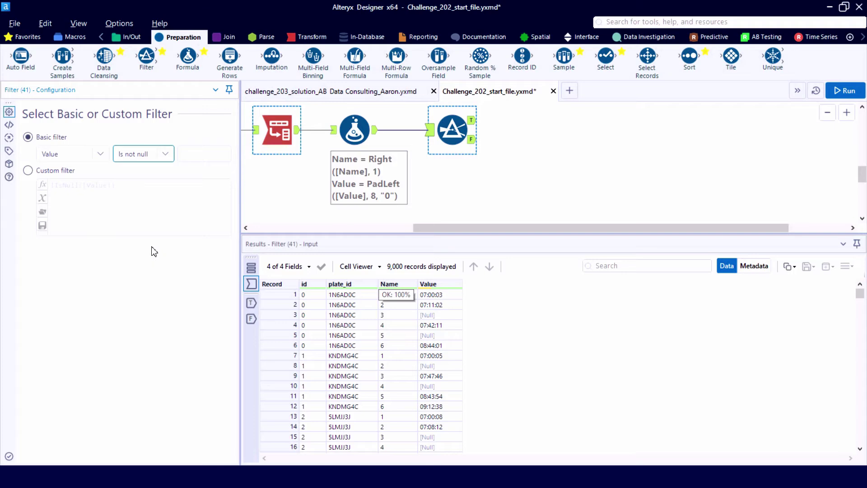
{"action": "key", "text": "ctrl+r"}
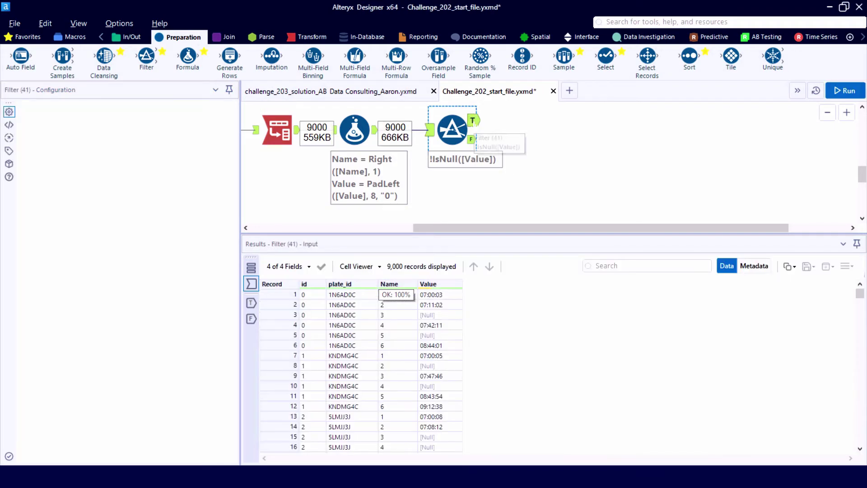
{"action": "left_click", "coordinate": [473, 122]}
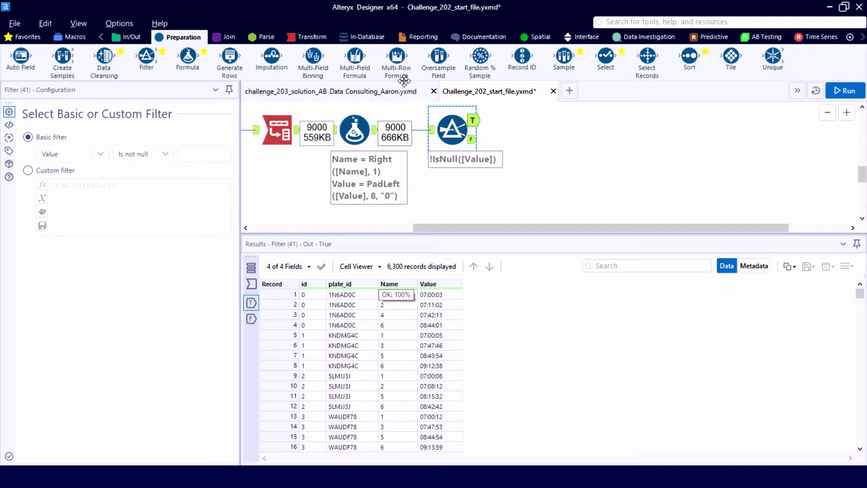
Connect a Multi-Row Formula tool to the Filter's True output, creating a new field named Segment grouped by id.
{"action": "left_click_drag", "start_coordinate": [397, 57], "coordinate": [531, 131]}
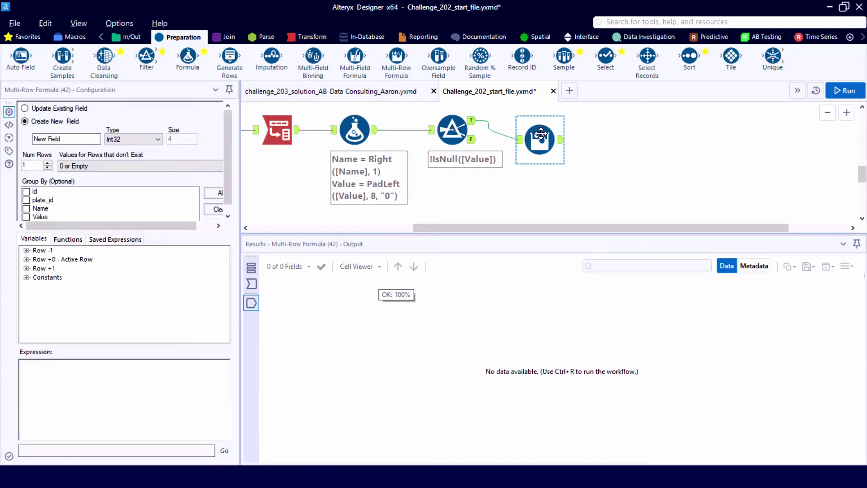
{"action": "left_click", "coordinate": [519, 140]}
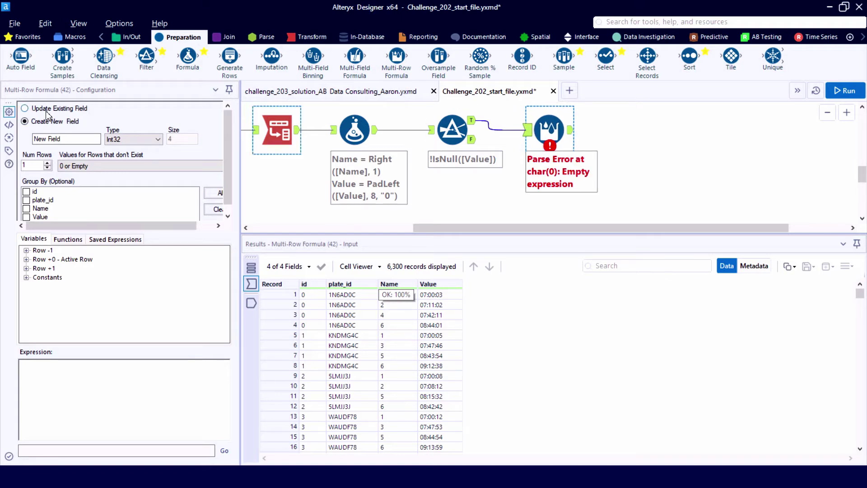
{"action": "left_click", "coordinate": [63, 139]}
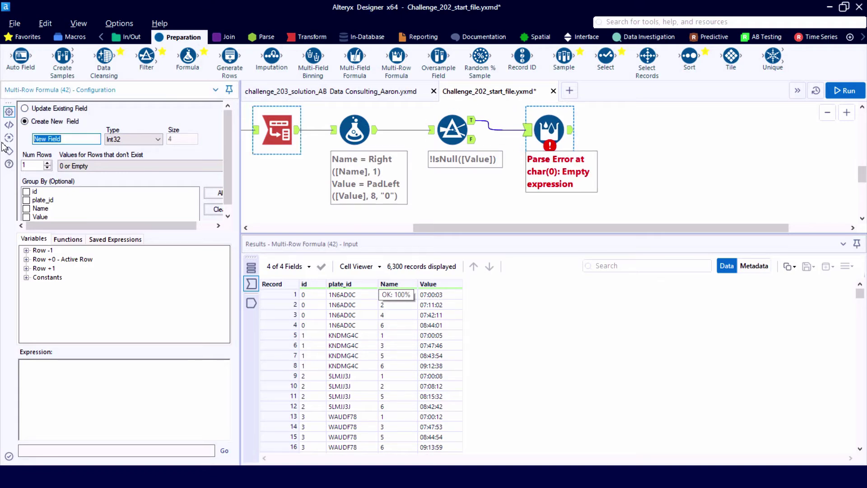
{"action": "type", "text": "Segment"}
{"action": "left_click", "coordinate": [28, 191]}
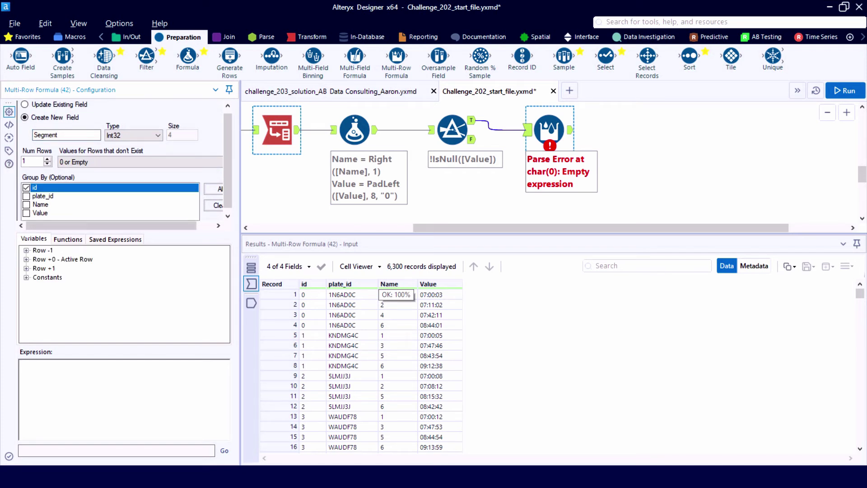
Set the Segment expression to [Row-1:Name]+","+[Name] and run the workflow.
{"action": "left_click", "coordinate": [26, 250]}
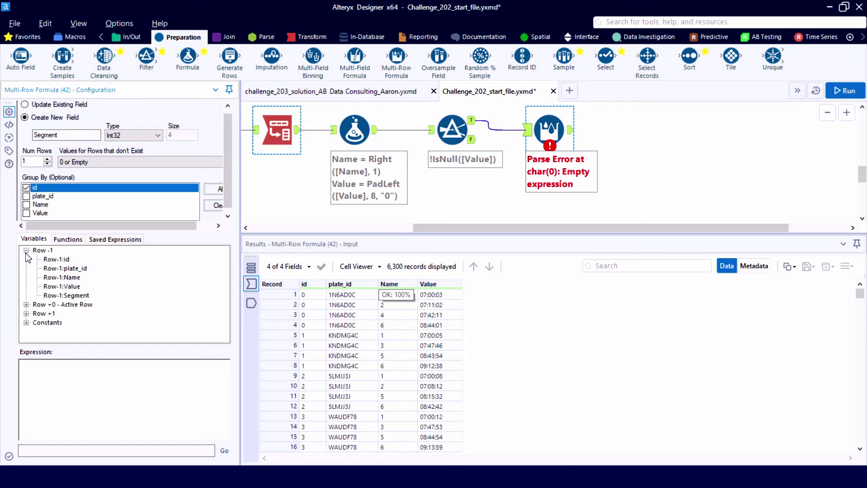
{"action": "double_click", "coordinate": [64, 278]}
{"action": "scroll", "coordinate": [92, 369], "scroll_direction": "up", "scroll_amount": 3, "text": "ctrl"}
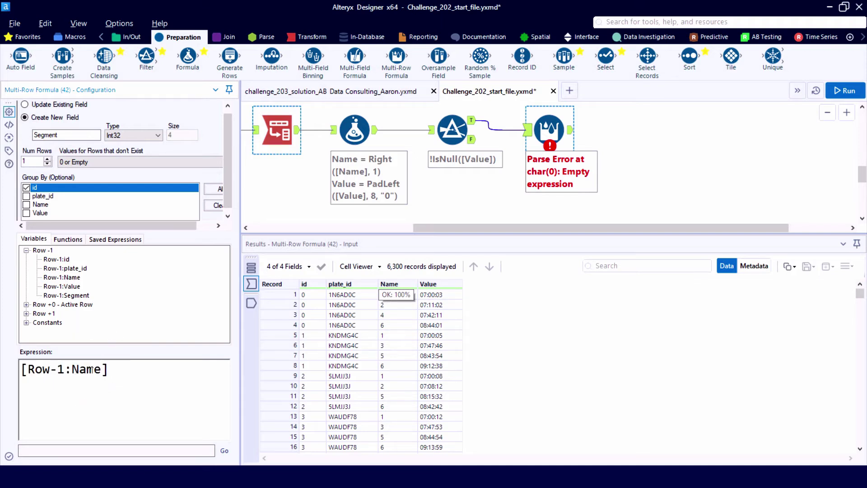
{"action": "type", "text": "+\",\"+"}
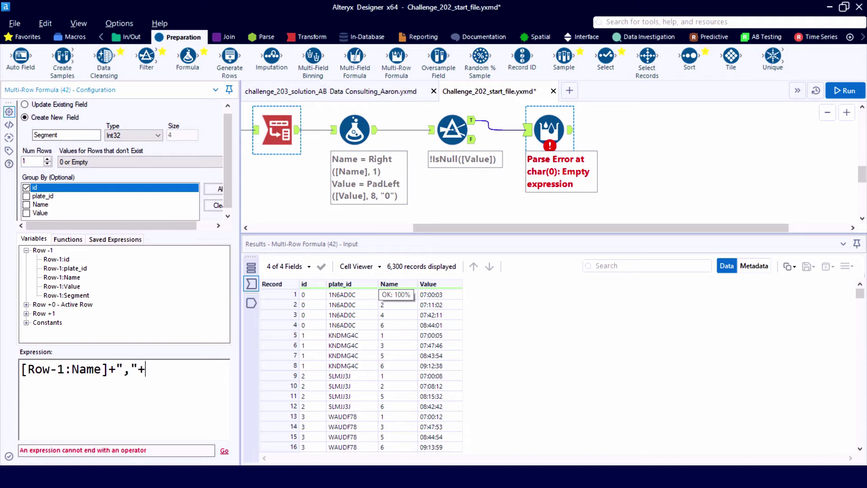
{"action": "left_click", "coordinate": [27, 305]}
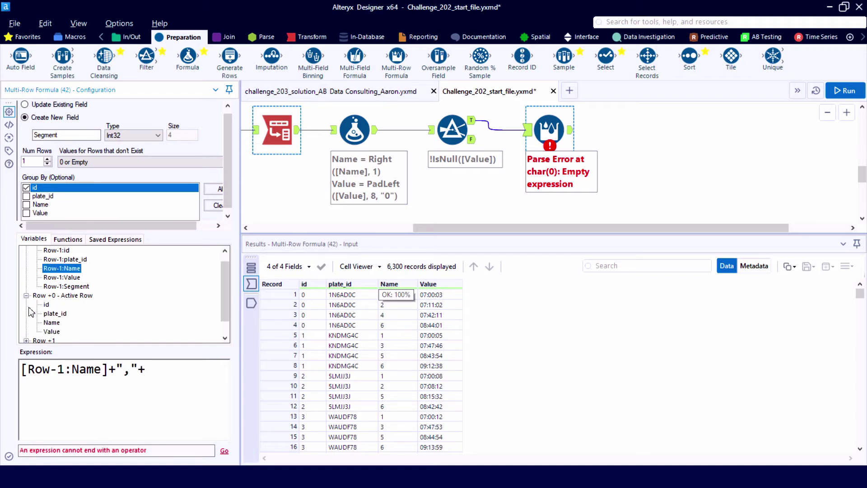
{"action": "double_click", "coordinate": [51, 323]}
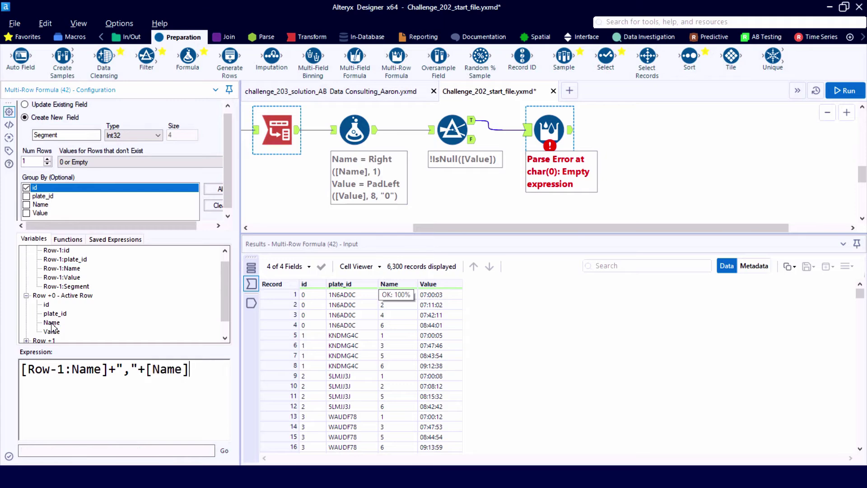
{"action": "key", "text": "ctrl+r"}
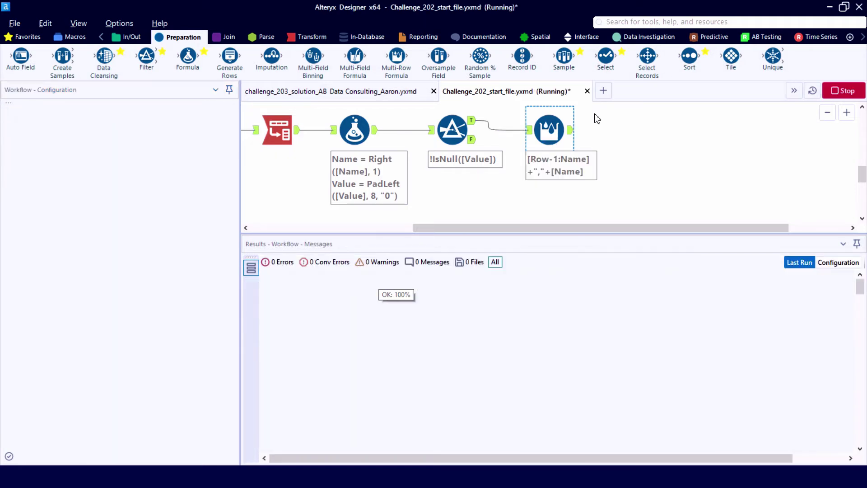
Change the Segment field's type to V_String in the Multi-Row Formula tool, run the workflow and check the resulting Segment and Value columns.
{"action": "left_click", "coordinate": [550, 131]}
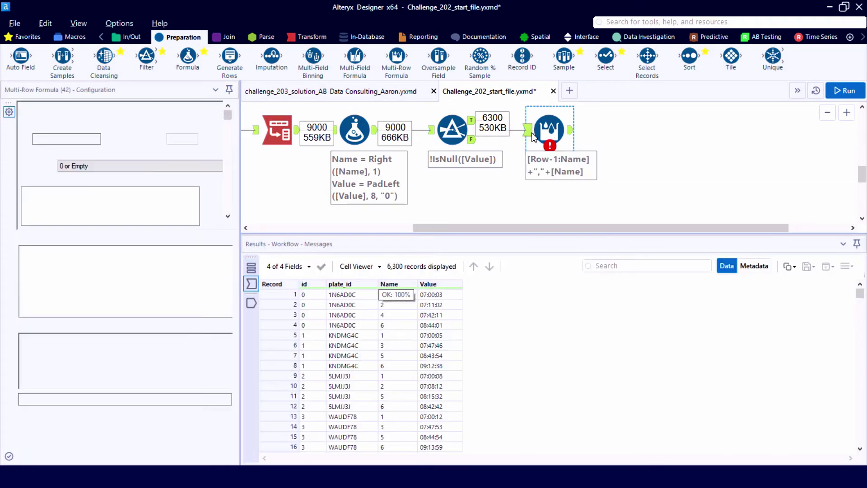
{"action": "left_click", "coordinate": [137, 141]}
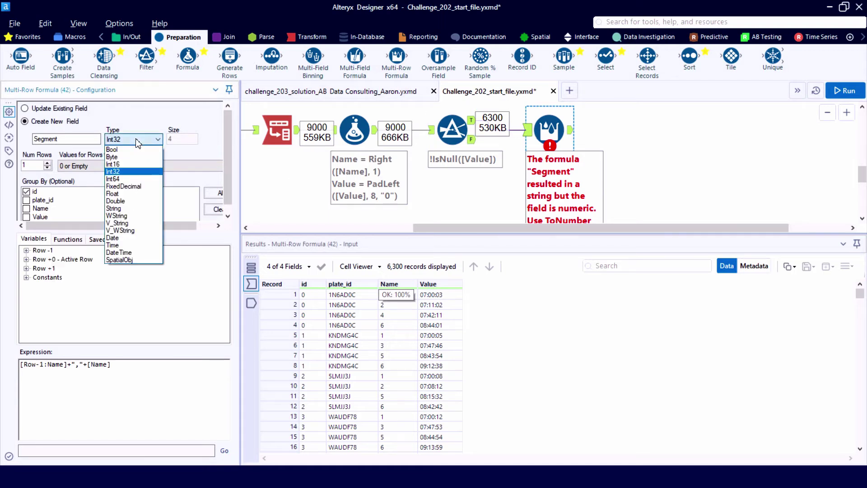
{"action": "key", "text": "ctrl"}
{"action": "key", "text": "ctrl"}
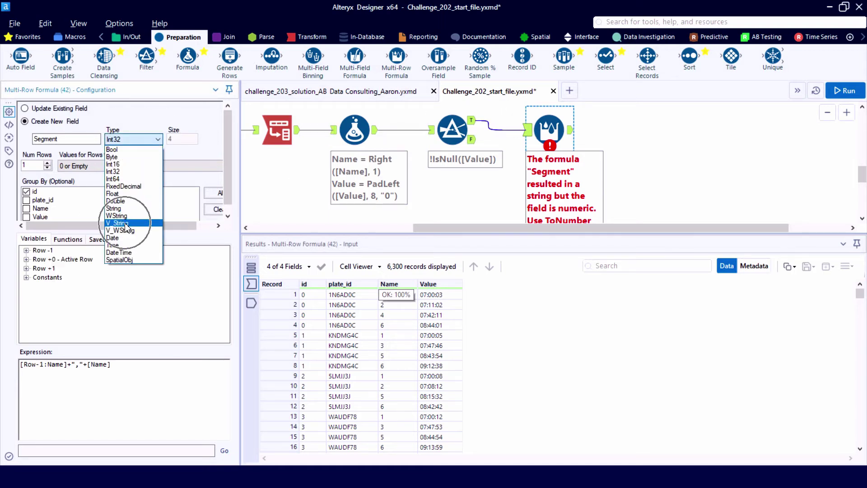
{"action": "left_click", "coordinate": [126, 223]}
{"action": "key", "text": "ctrl+r"}
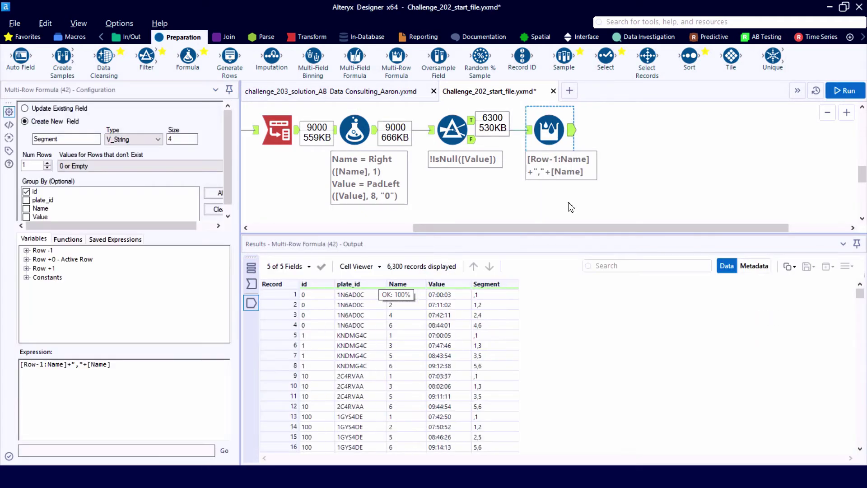
{"action": "left_click", "coordinate": [499, 306]}
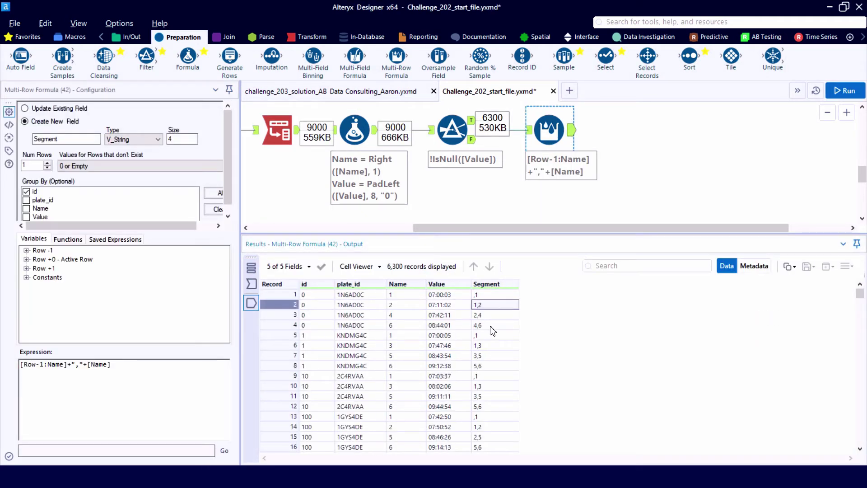
{"action": "key", "text": "Down"}
{"action": "key", "text": "Down"}
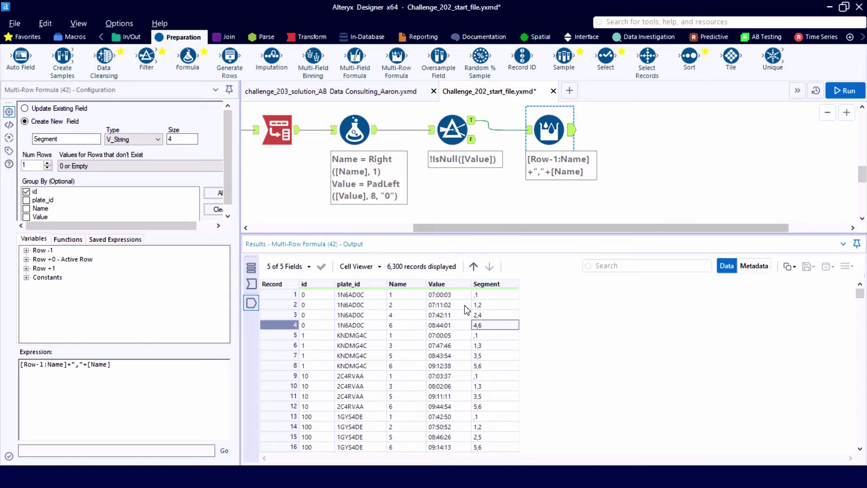
{"action": "left_click", "coordinate": [450, 295]}
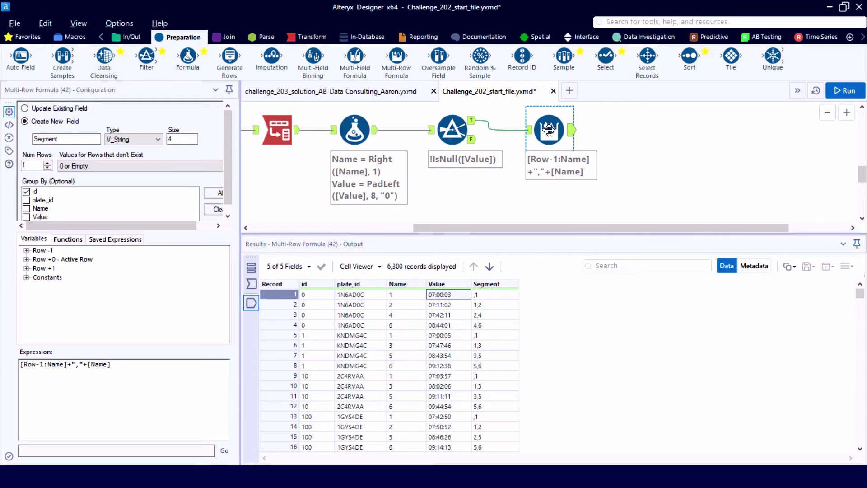
Duplicate the Multi-Row Formula tool, connect the copy after the original and name its new field Start Time.
{"action": "key", "text": "ctrl+c"}
{"action": "key", "text": "ctrl+v"}
{"action": "left_click_drag", "start_coordinate": [575, 155], "coordinate": [643, 135]}
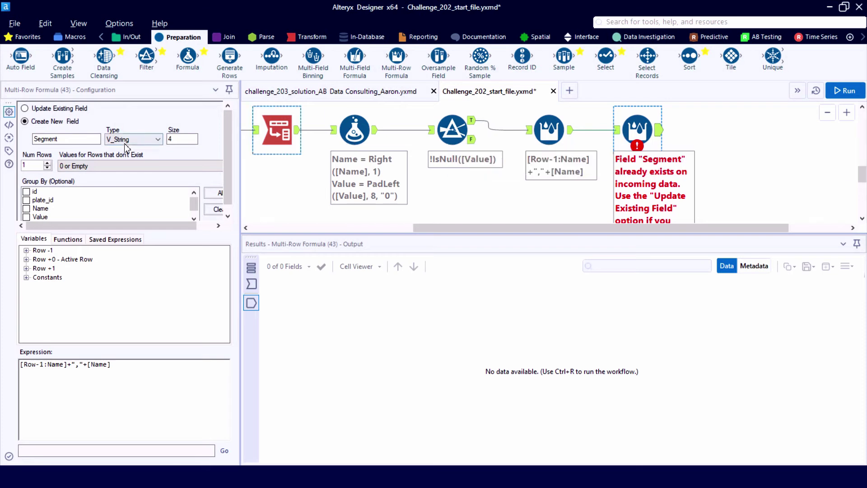
{"action": "double_click", "coordinate": [93, 139]}
{"action": "type", "text": "Start Time"}
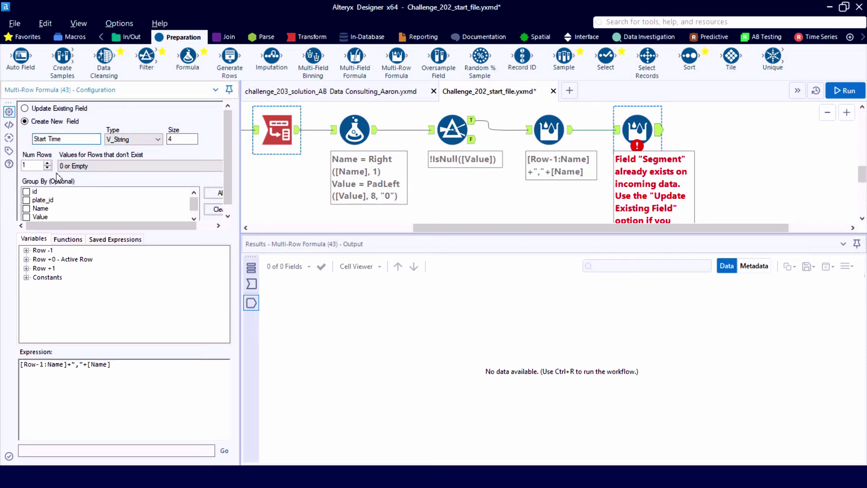
Group the Start Time calculation by id, replace its expression with [Row-1:Value] and run the workflow.
{"action": "left_click", "coordinate": [28, 193]}
{"action": "left_click", "coordinate": [111, 364]}
{"action": "key", "text": "ctrl+a"}
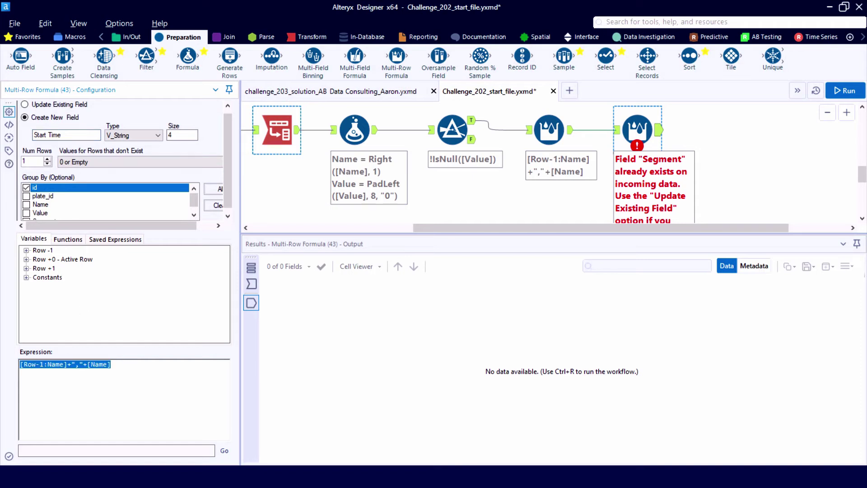
{"action": "key", "text": "Delete"}
{"action": "left_click", "coordinate": [251, 284]}
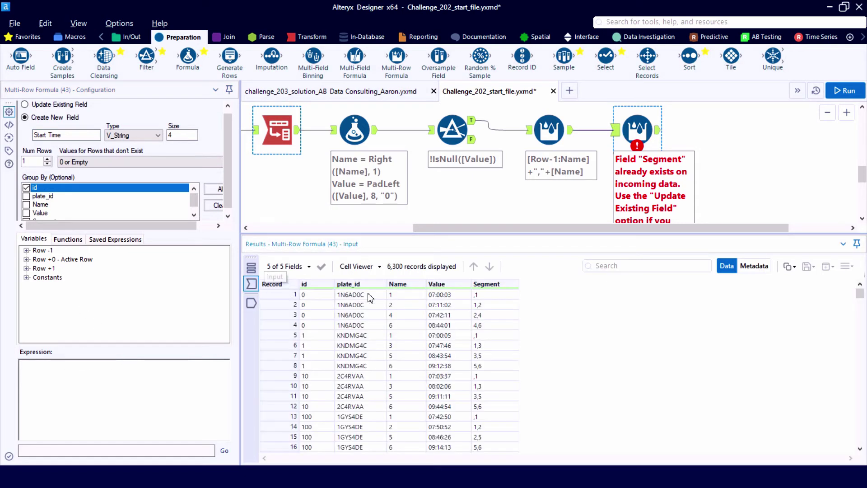
{"action": "left_click", "coordinate": [442, 297]}
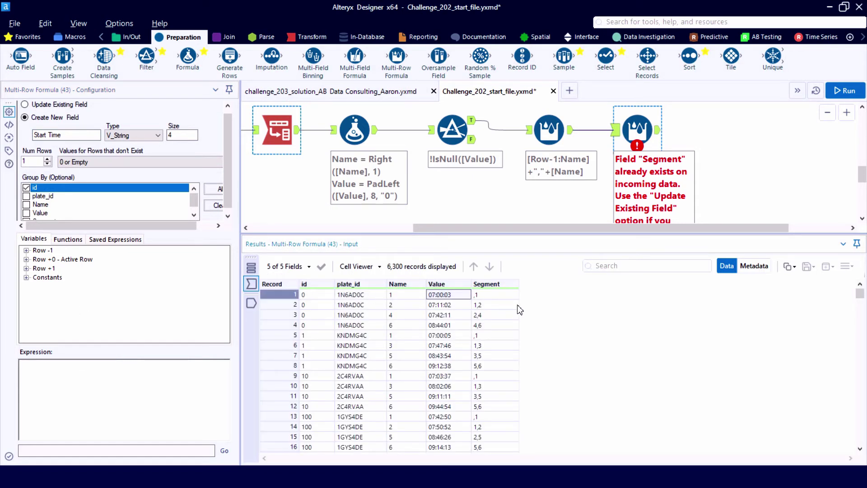
{"action": "key", "text": "ctrl"}
{"action": "left_click", "coordinate": [27, 250]}
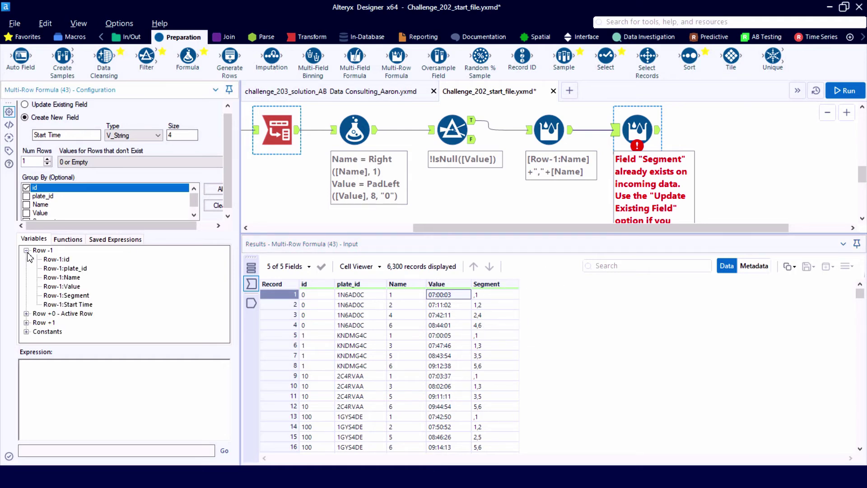
{"action": "double_click", "coordinate": [66, 287]}
{"action": "key", "text": "ctrl+r"}
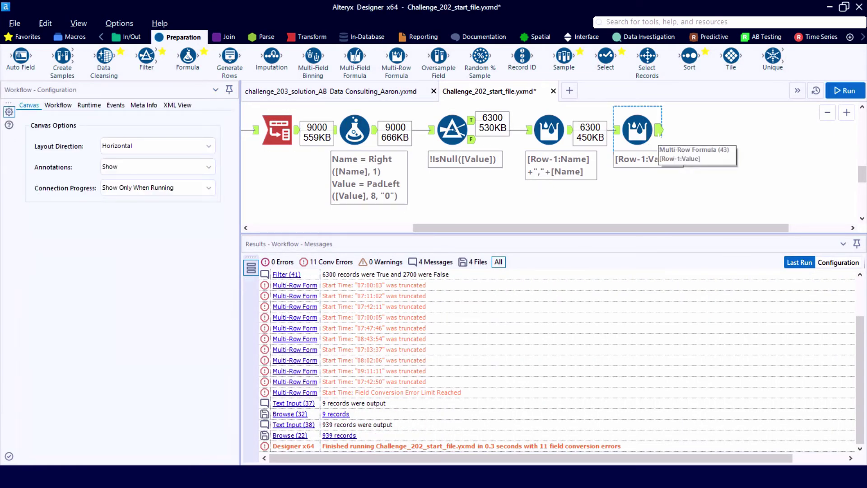
Set the Start Time field's size to 8 and rerun the workflow.
{"action": "left_click", "coordinate": [652, 135]}
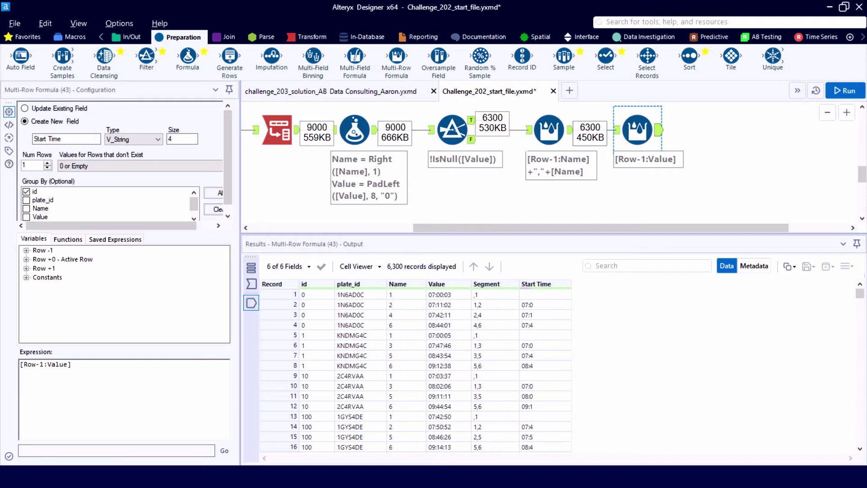
{"action": "double_click", "coordinate": [176, 139]}
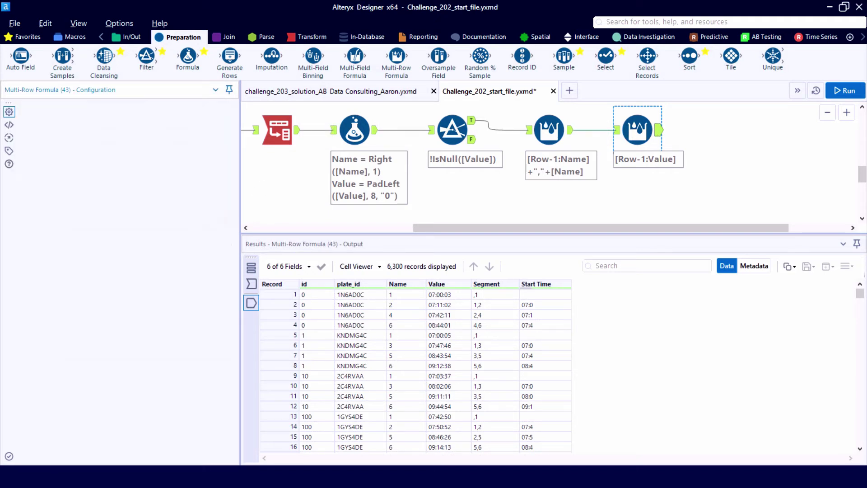
{"action": "key", "text": "ctrl+r"}
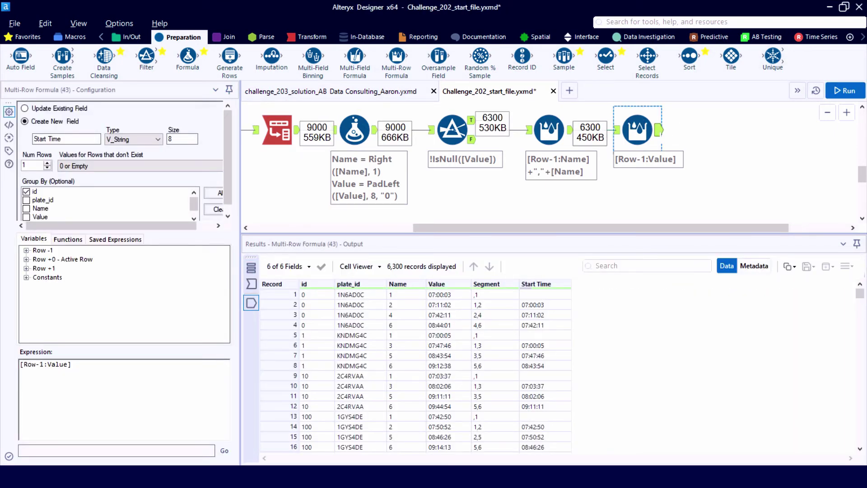
Review the Segment Tolls data, then join it as the right input with the Start Time tool's output as the left input of a new Join tool.
{"action": "scroll", "coordinate": [606, 132], "scroll_direction": "down", "scroll_amount": 3}
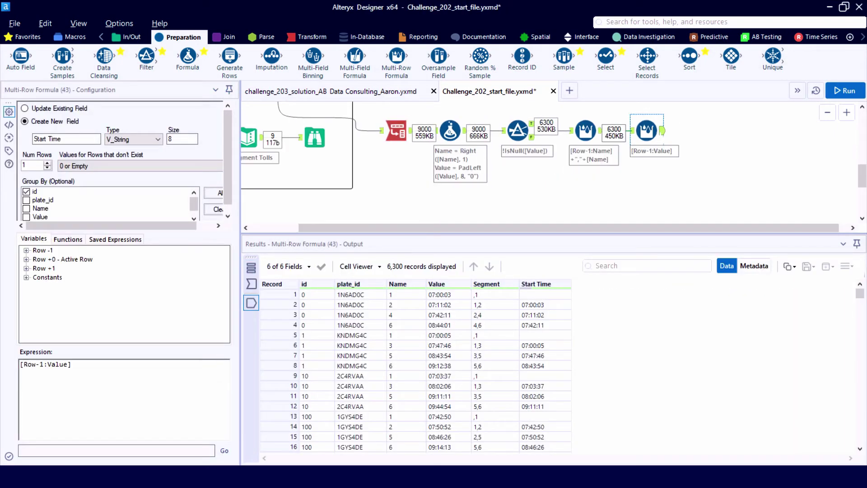
{"action": "left_click", "coordinate": [500, 306]}
{"action": "left_click", "coordinate": [295, 138]}
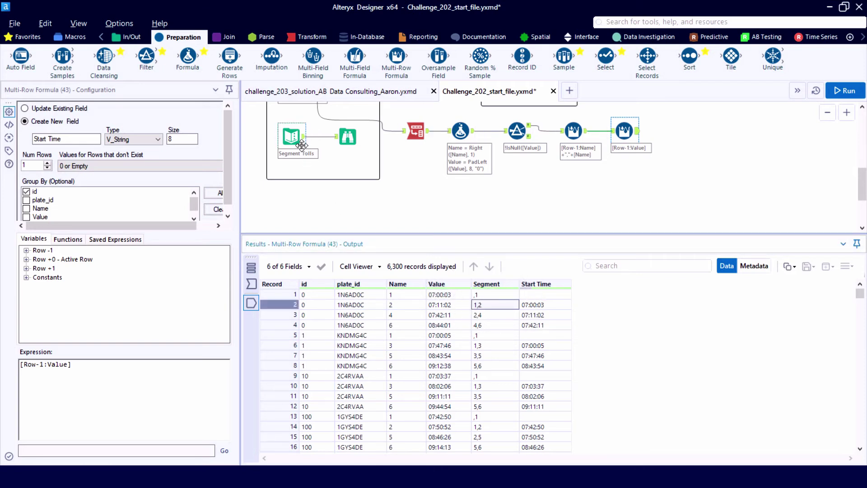
{"action": "left_click", "coordinate": [355, 294]}
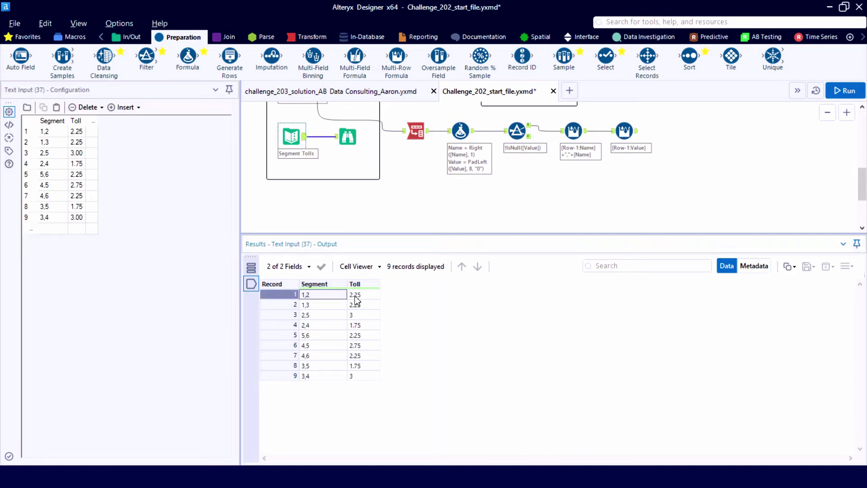
{"action": "left_click", "coordinate": [219, 37]}
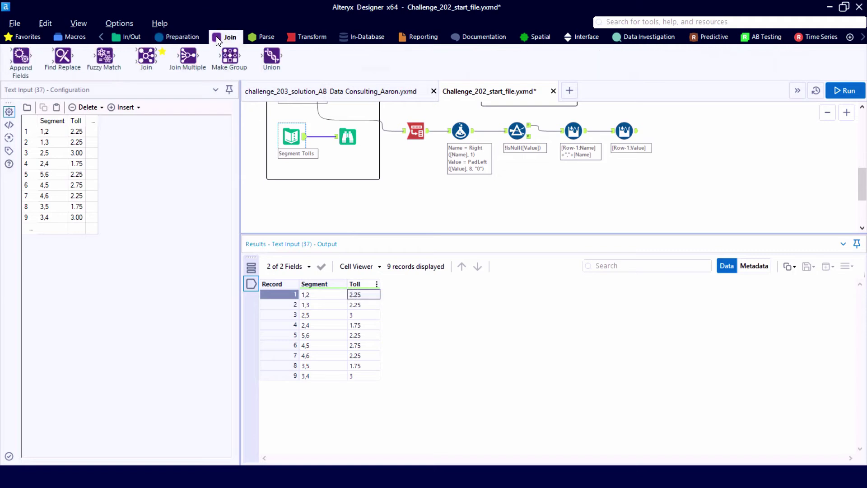
{"action": "left_click_drag", "start_coordinate": [146, 57], "coordinate": [673, 143]}
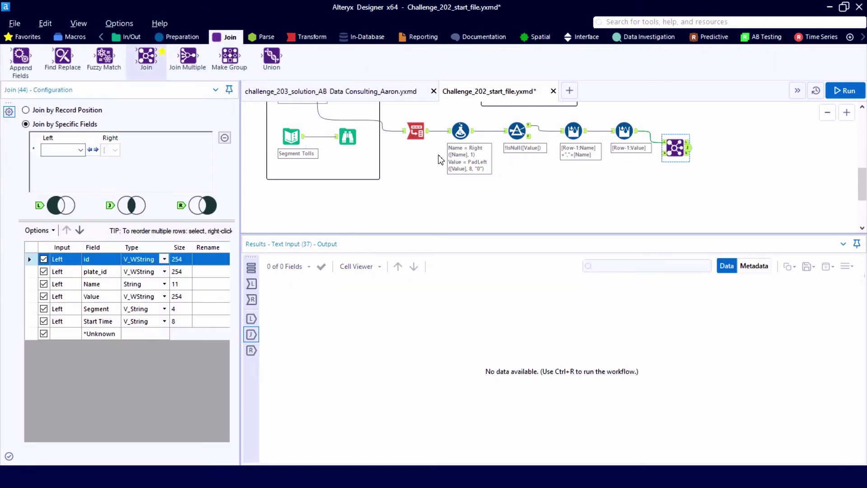
{"action": "left_click_drag", "start_coordinate": [305, 136], "coordinate": [684, 167]}
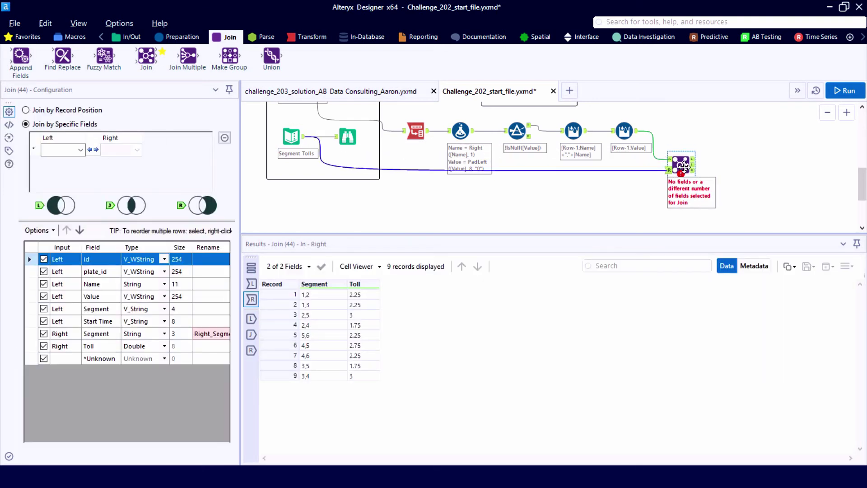
Join both inputs on the Segment field, exclude the right input's Segment field from the output and run the workflow.
{"action": "scroll", "coordinate": [779, 194], "scroll_direction": "up", "scroll_amount": 1}
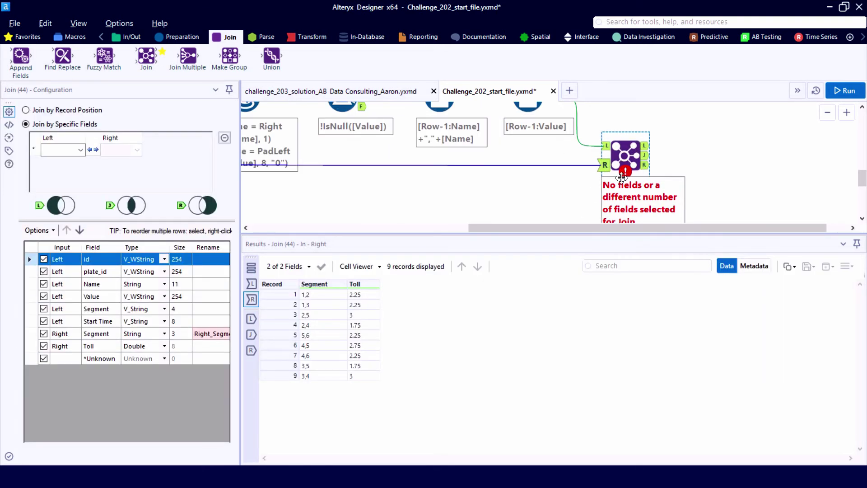
{"action": "scroll", "coordinate": [796, 181], "scroll_direction": "up", "scroll_amount": 1}
{"action": "left_click", "coordinate": [61, 149]}
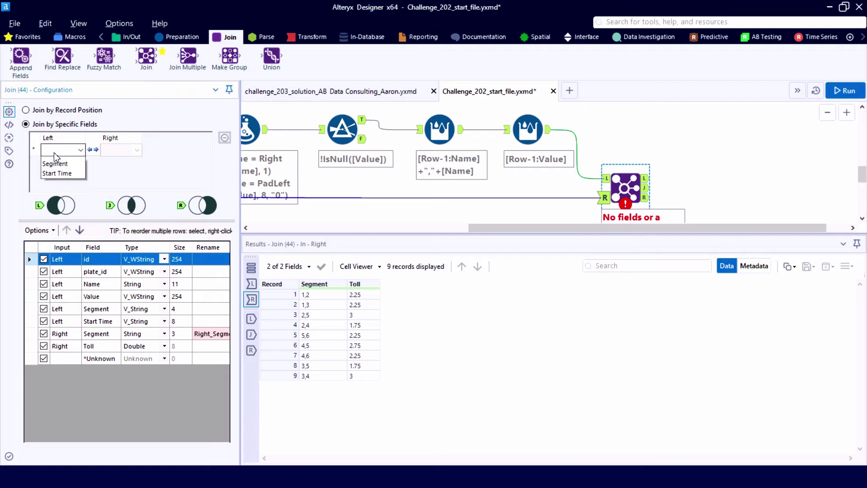
{"action": "left_click", "coordinate": [64, 200]}
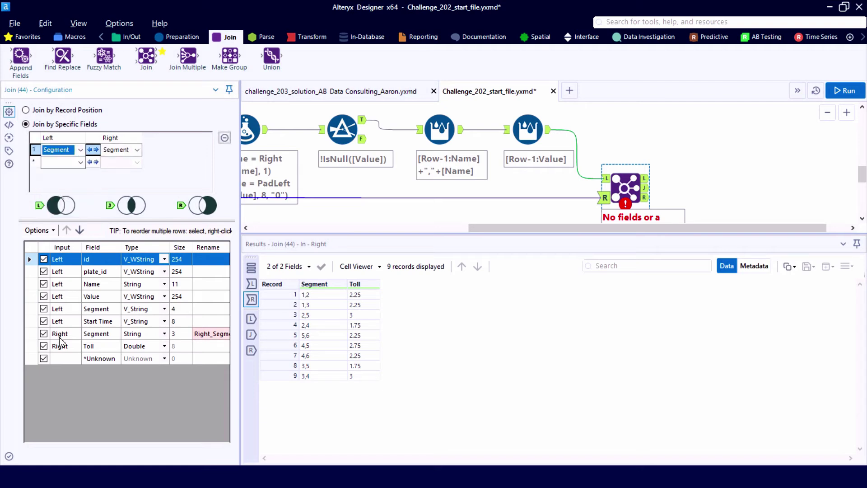
{"action": "left_click", "coordinate": [44, 334]}
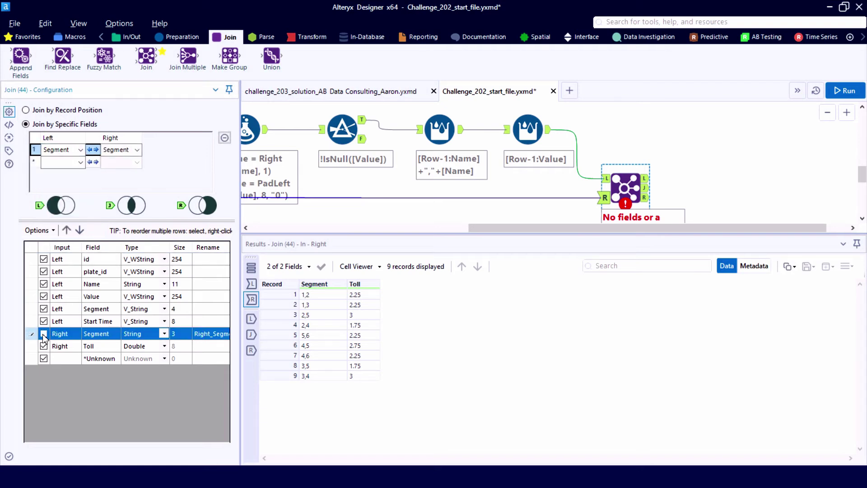
{"action": "key", "text": "ctrl+r"}
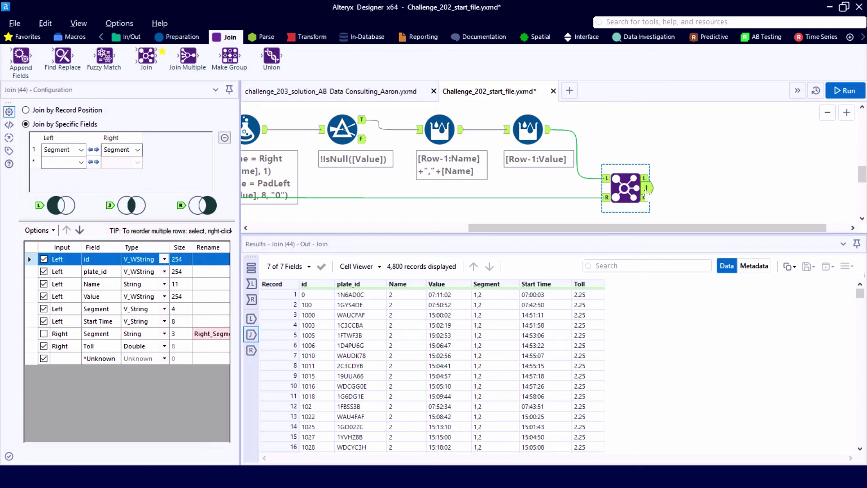
Connect a Formula tool to the Join's J output and add a new output column named Time.
{"action": "left_click", "coordinate": [180, 37]}
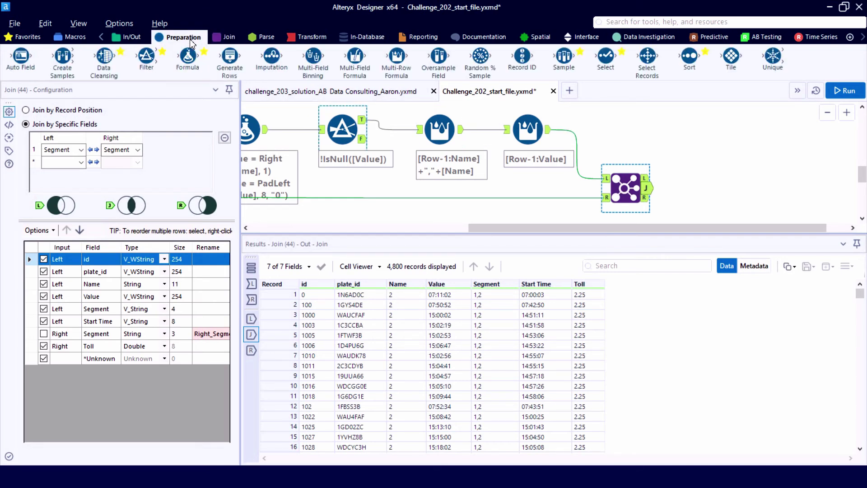
{"action": "left_click_drag", "start_coordinate": [320, 82], "coordinate": [701, 190]}
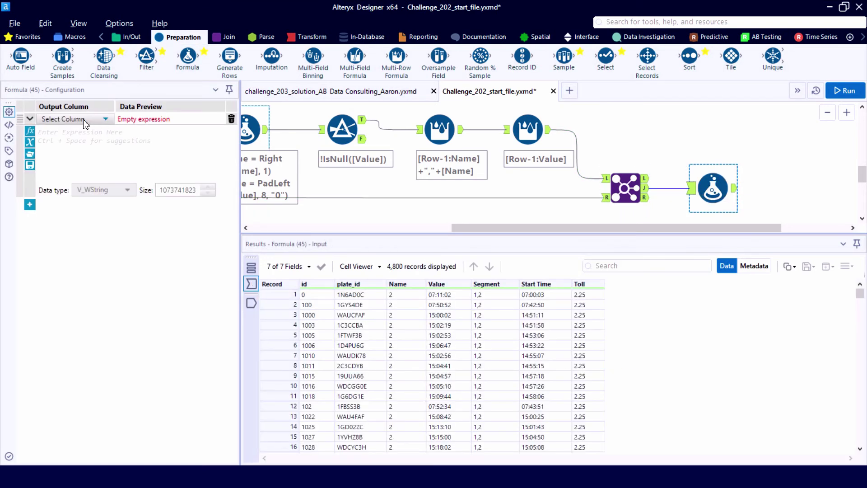
{"action": "left_click", "coordinate": [84, 119]}
{"action": "left_click", "coordinate": [84, 130]}
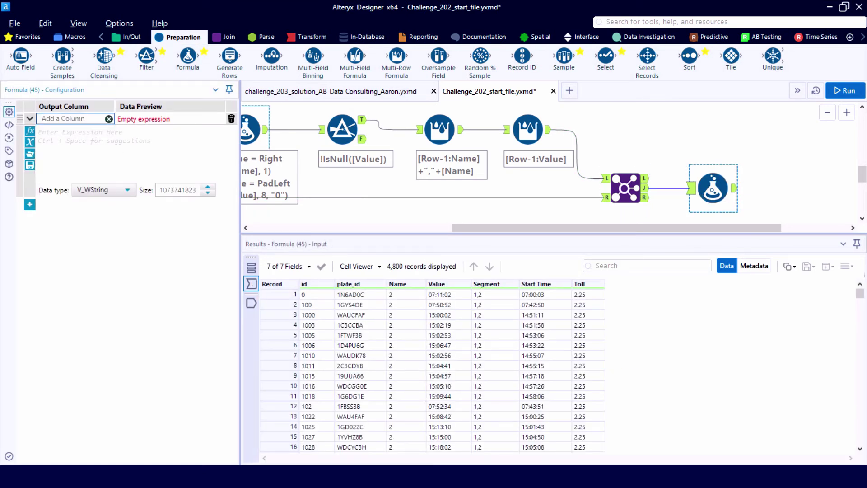
{"action": "type", "text": "Time"}
{"action": "key", "text": "Tab"}
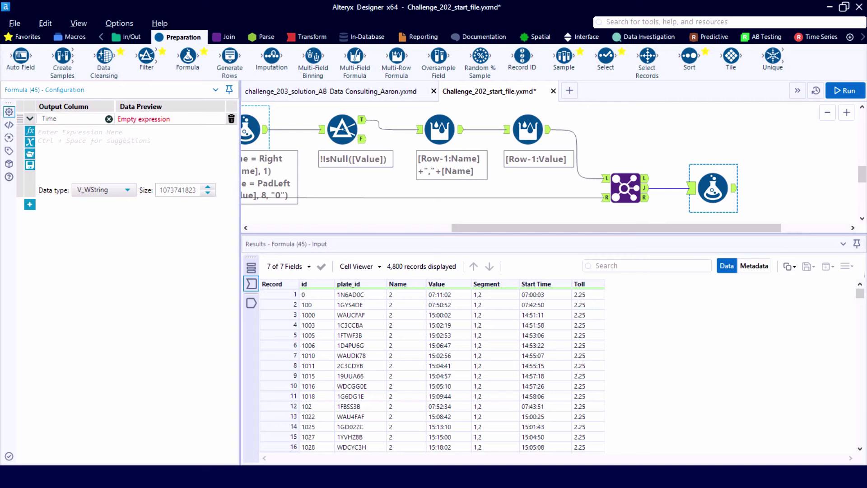
Enter a DateTimeDiff expression for the Time column with [Value] as the first date and [Start Time] as the second.
{"action": "type", "text": "diff"}
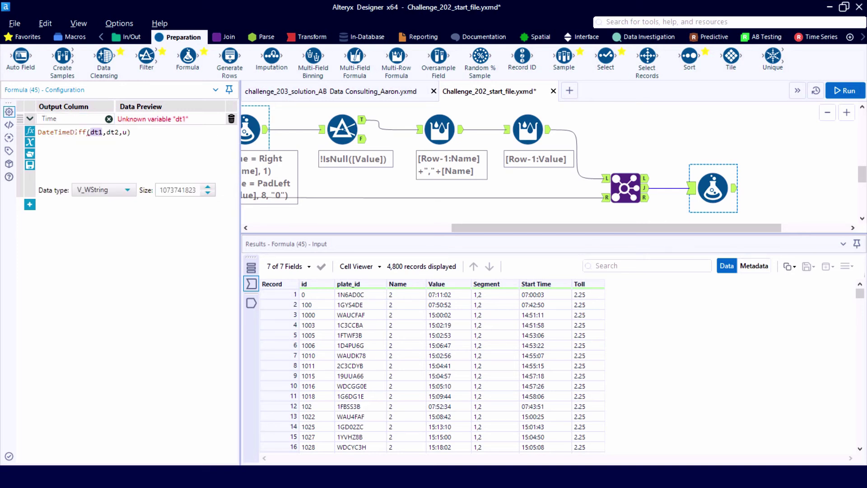
{"action": "scroll", "coordinate": [79, 132], "scroll_direction": "up", "scroll_amount": 3}
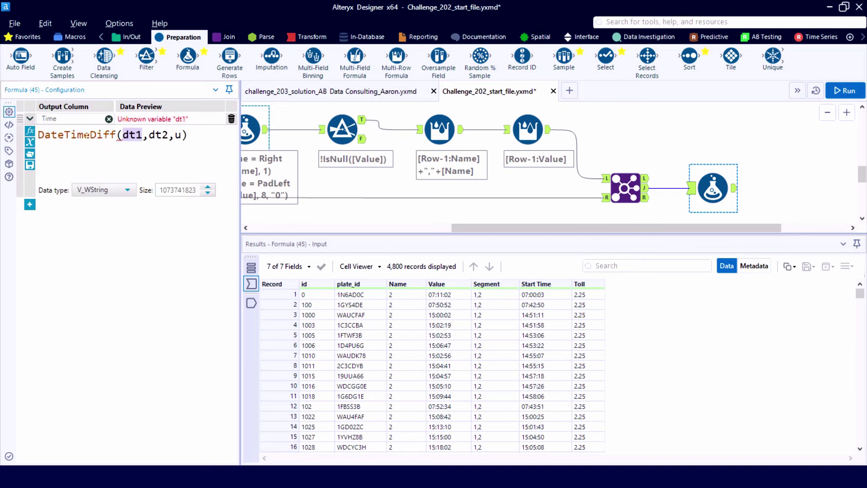
{"action": "type", "text": "["}
{"action": "left_click", "coordinate": [103, 190]}
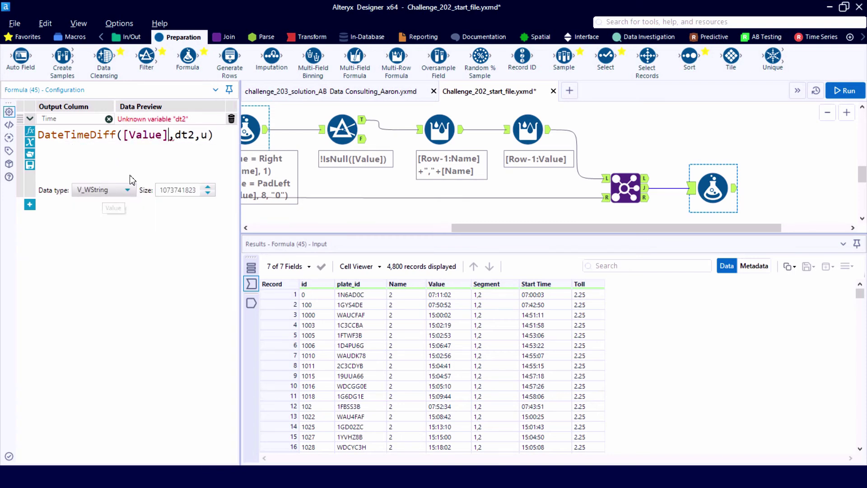
{"action": "double_click", "coordinate": [184, 135]}
{"action": "type", "text": "["}
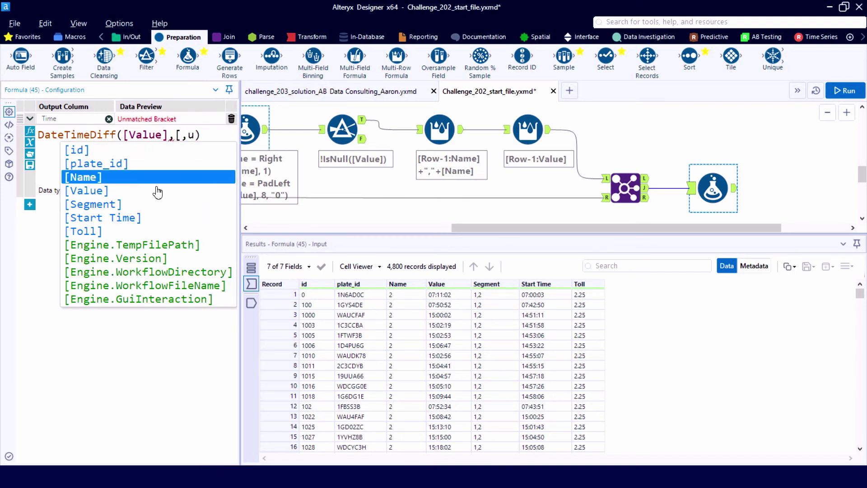
{"action": "left_click", "coordinate": [136, 217]}
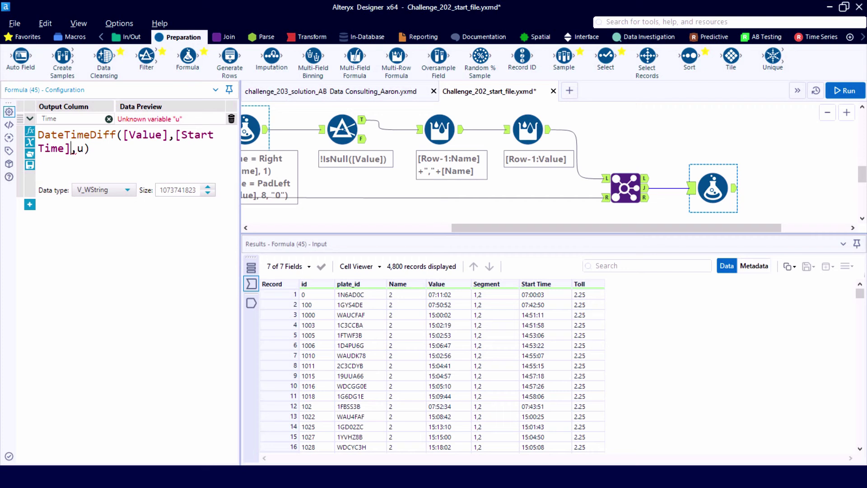
Put each DateTimeDiff argument on its own line and set the unit argument to "min".
{"action": "key", "text": "Return"}
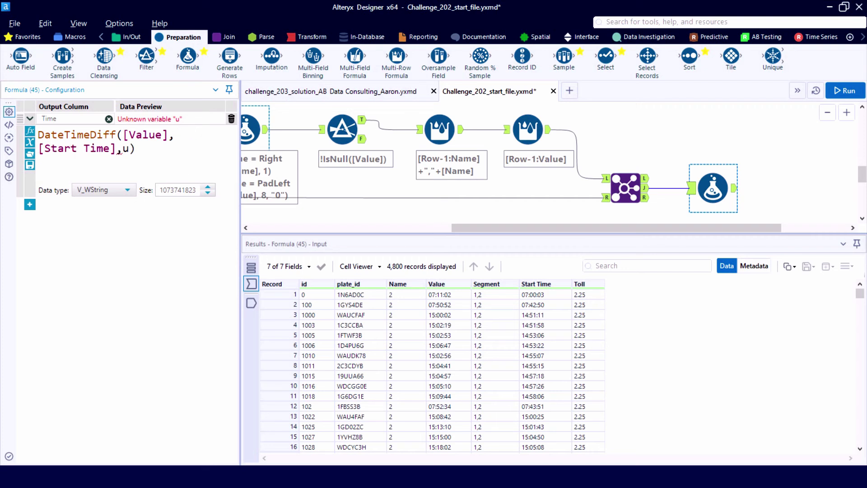
{"action": "key", "text": "Return"}
{"action": "key", "text": "Return"}
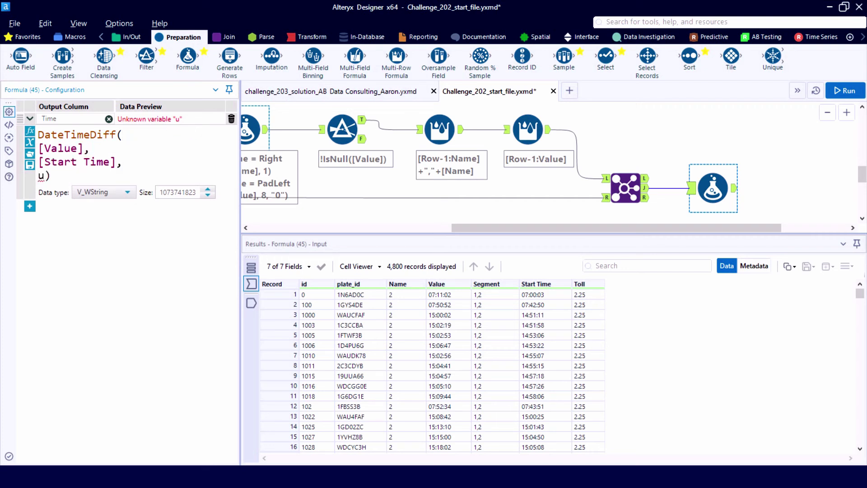
{"action": "scroll", "coordinate": [50, 181], "scroll_direction": "up", "scroll_amount": 1}
{"action": "left_click_drag", "start_coordinate": [38, 184], "coordinate": [45, 184]}
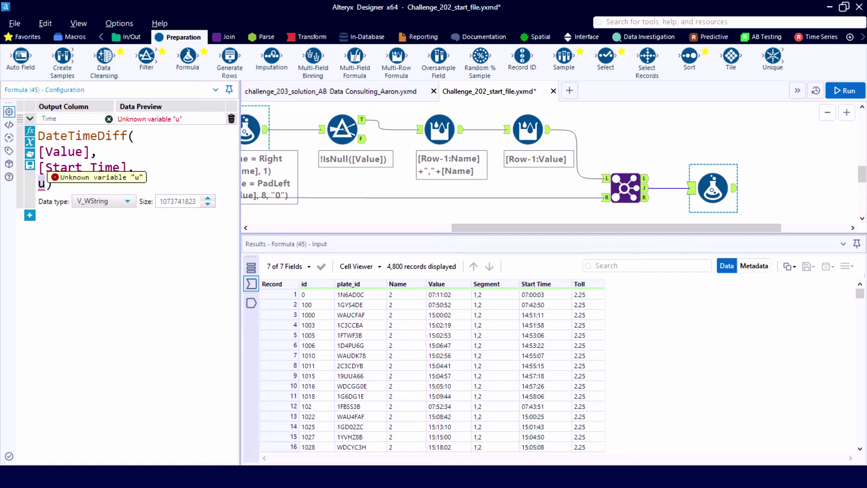
{"action": "type", "text": "\"min\""}
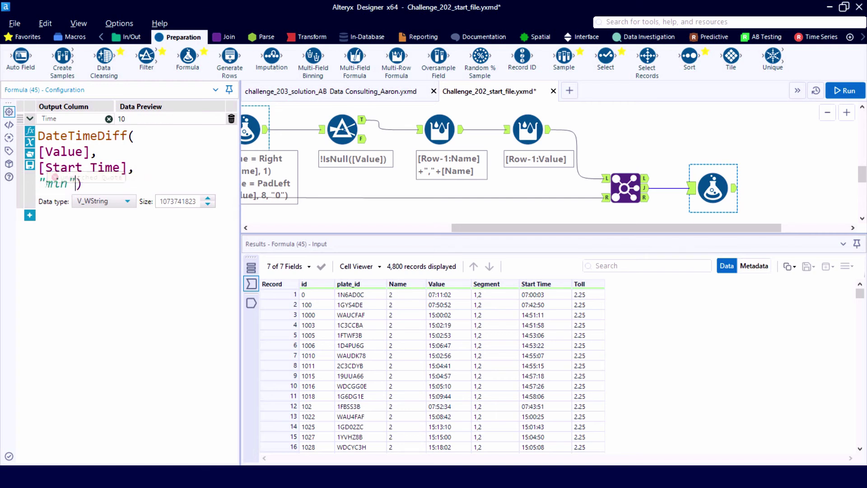
Set the Time column's data type to Int64, then run the workflow and display the Formula tool's output.
{"action": "left_click", "coordinate": [128, 201]}
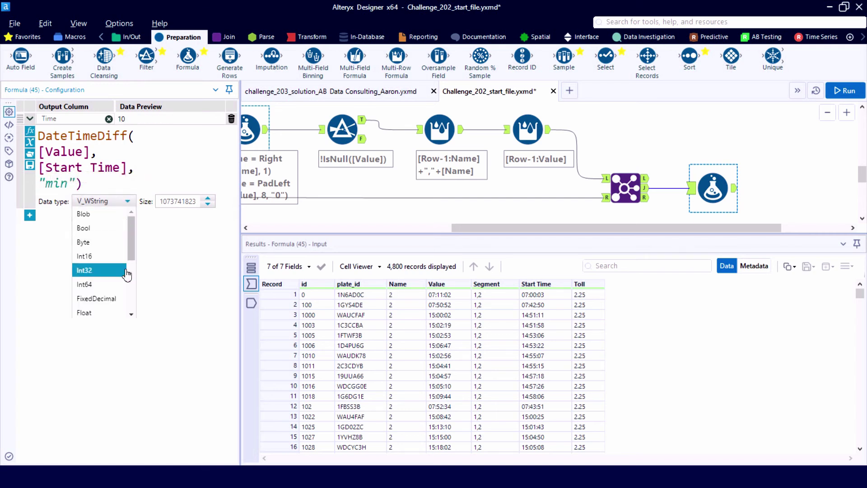
{"action": "left_click", "coordinate": [120, 287]}
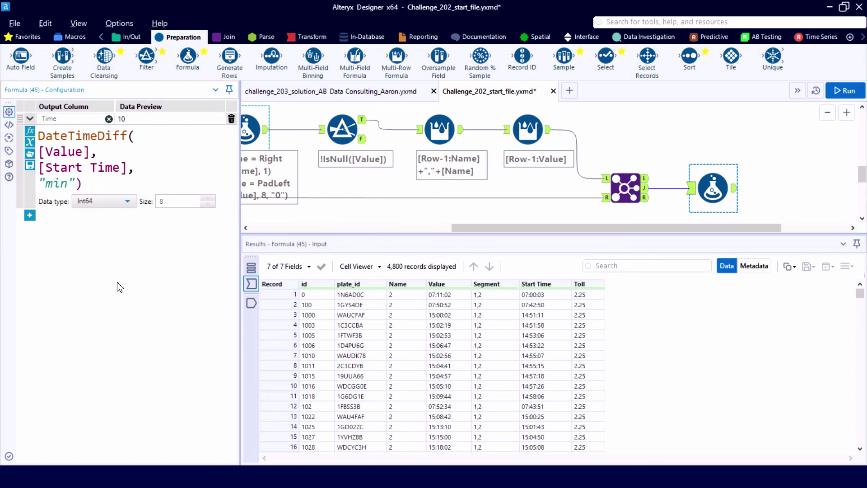
{"action": "key", "text": "ctrl+r"}
{"action": "left_click", "coordinate": [735, 188]}
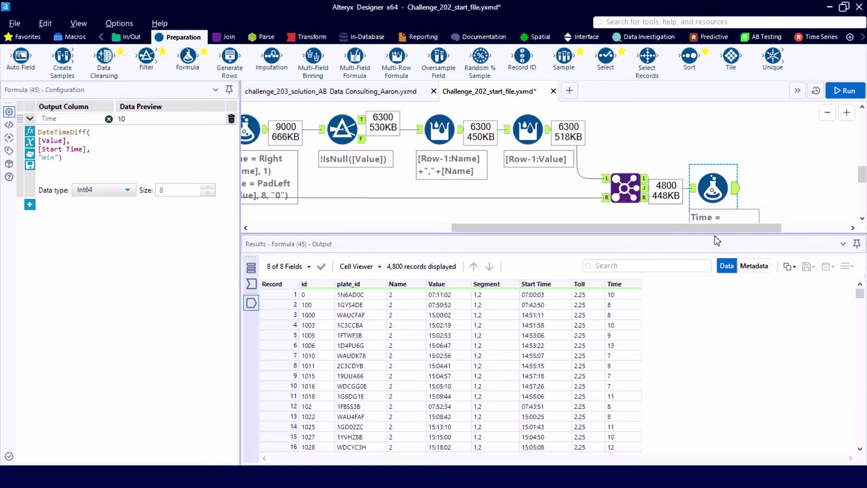
Connect a Summarize tool to the Time formula's output and group by plate_id.
{"action": "left_click", "coordinate": [326, 39]}
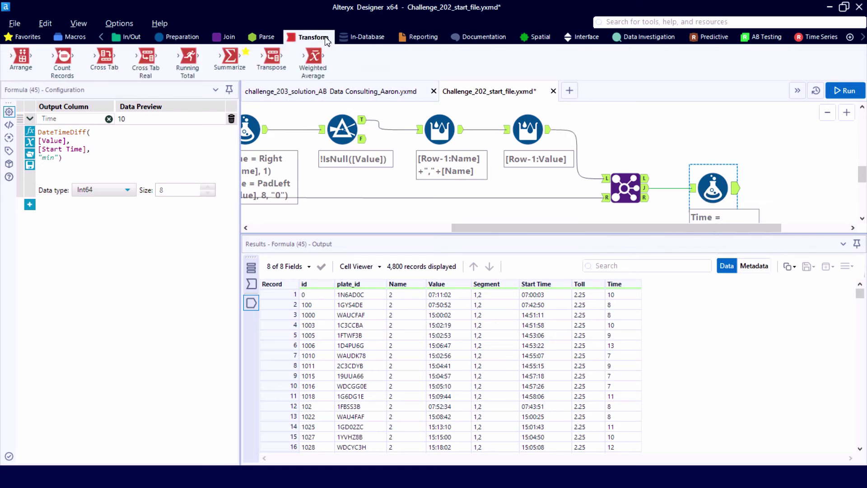
{"action": "left_click_drag", "start_coordinate": [229, 56], "coordinate": [791, 194]}
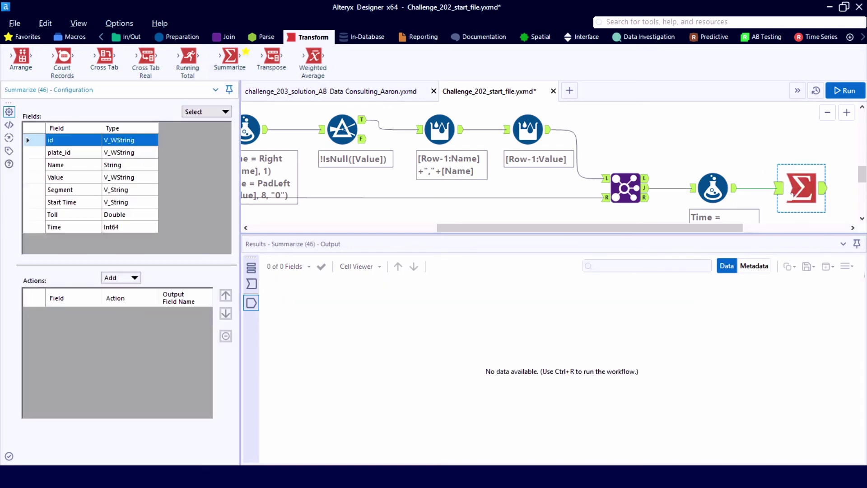
{"action": "left_click", "coordinate": [81, 153]}
{"action": "left_click", "coordinate": [115, 278]}
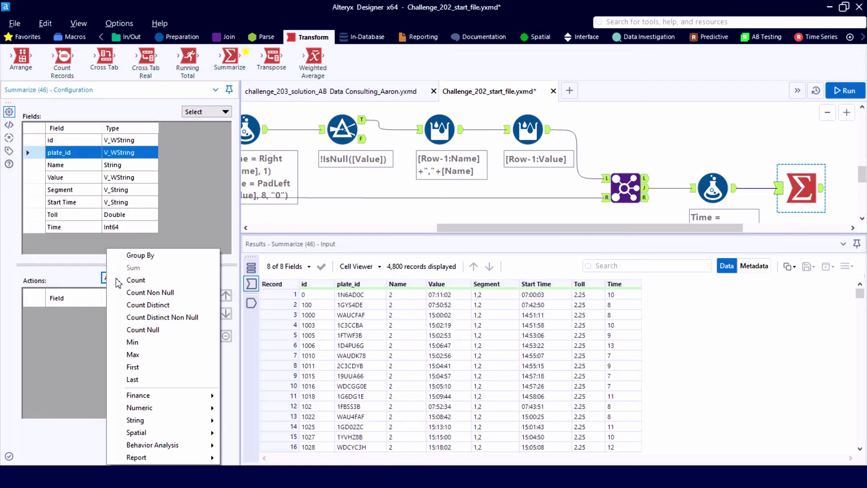
{"action": "left_click", "coordinate": [135, 259]}
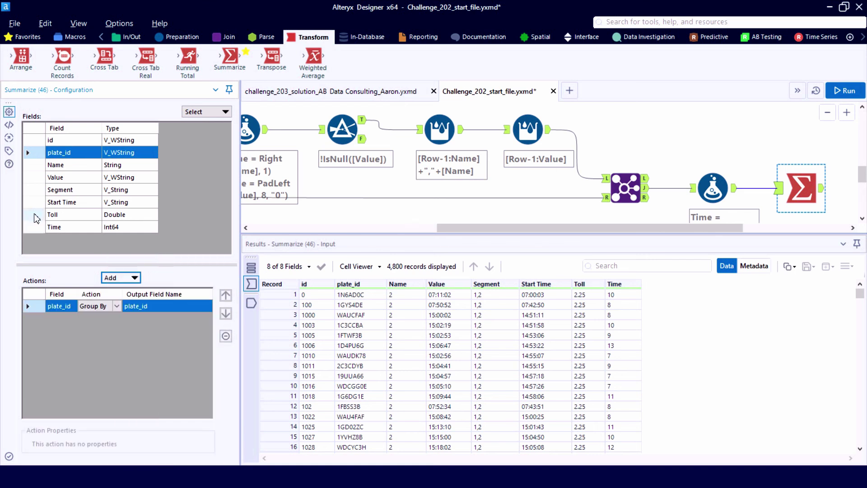
Add Sum actions for the Toll and Time fields, then run the workflow and display the Summarize output.
{"action": "left_click_drag", "start_coordinate": [36, 218], "coordinate": [46, 239]}
{"action": "left_click", "coordinate": [118, 277]}
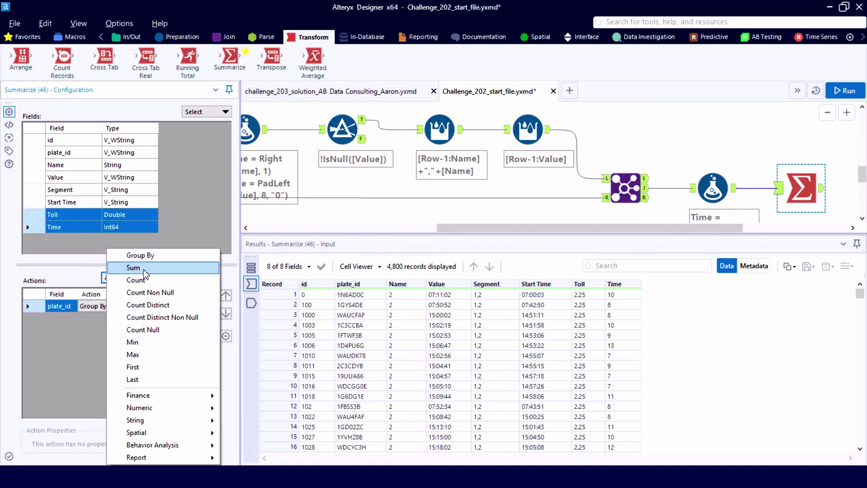
{"action": "left_click", "coordinate": [145, 268]}
{"action": "key", "text": "ctrl+r"}
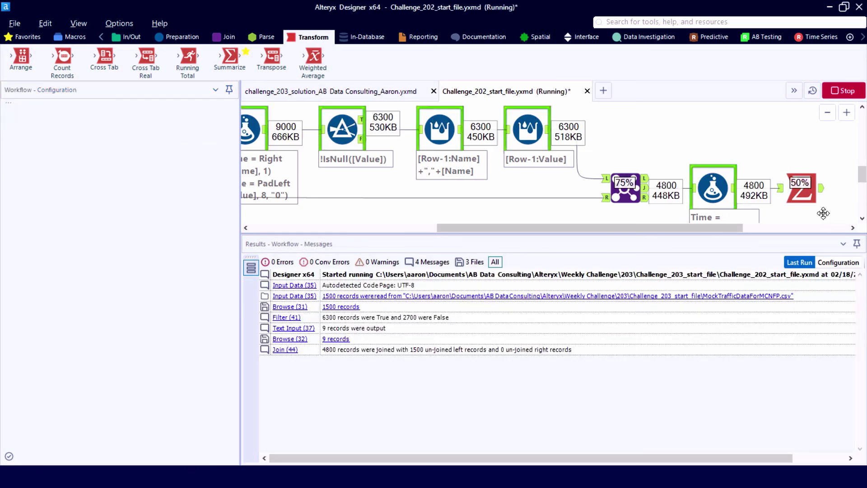
{"action": "left_click", "coordinate": [824, 189]}
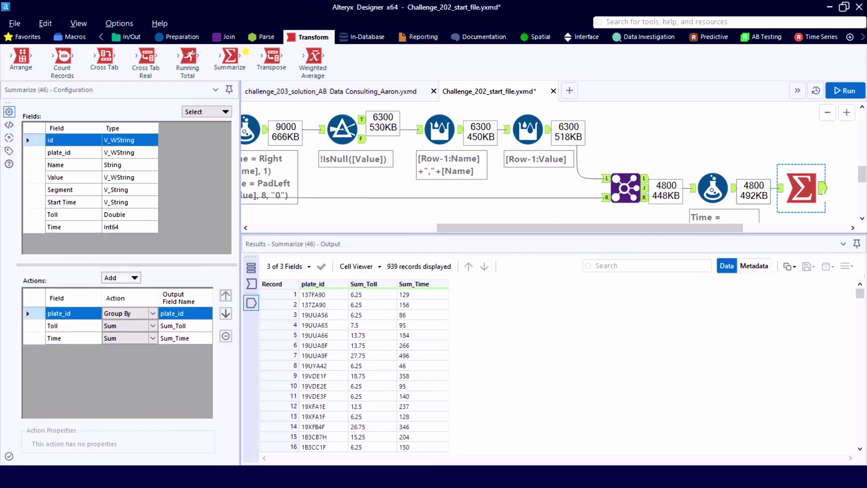
Compare the Summarize tool's input records with its summed toll and time output per plate.
{"action": "left_click", "coordinate": [778, 187]}
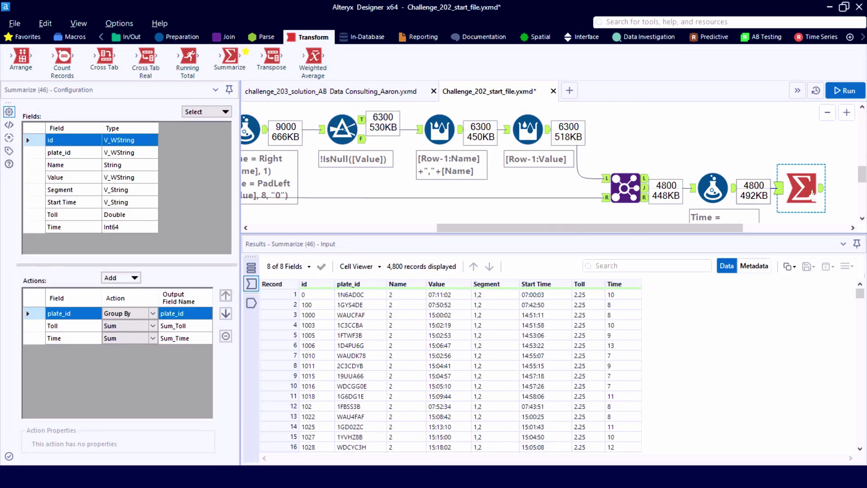
{"action": "left_click", "coordinate": [823, 189]}
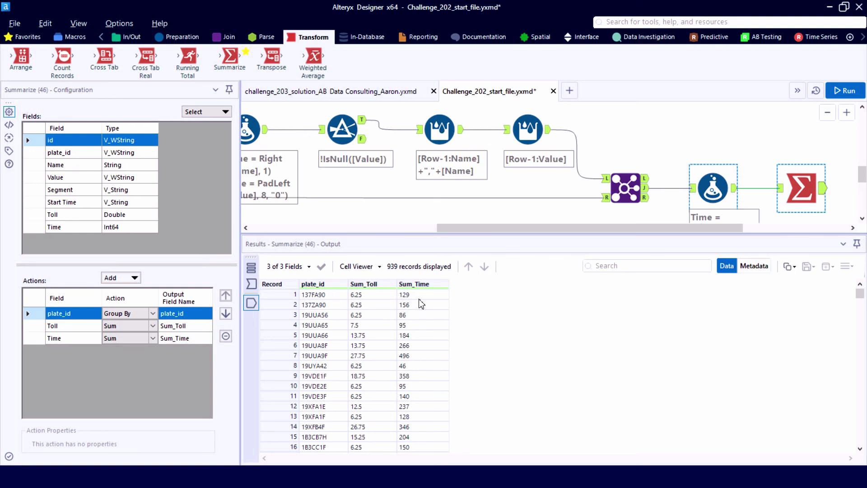
{"action": "scroll", "coordinate": [460, 210], "scroll_direction": "down", "scroll_amount": 3}
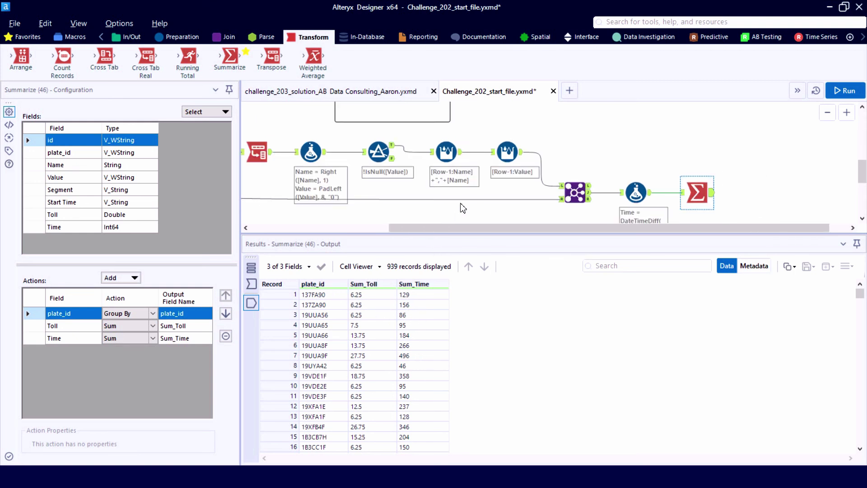